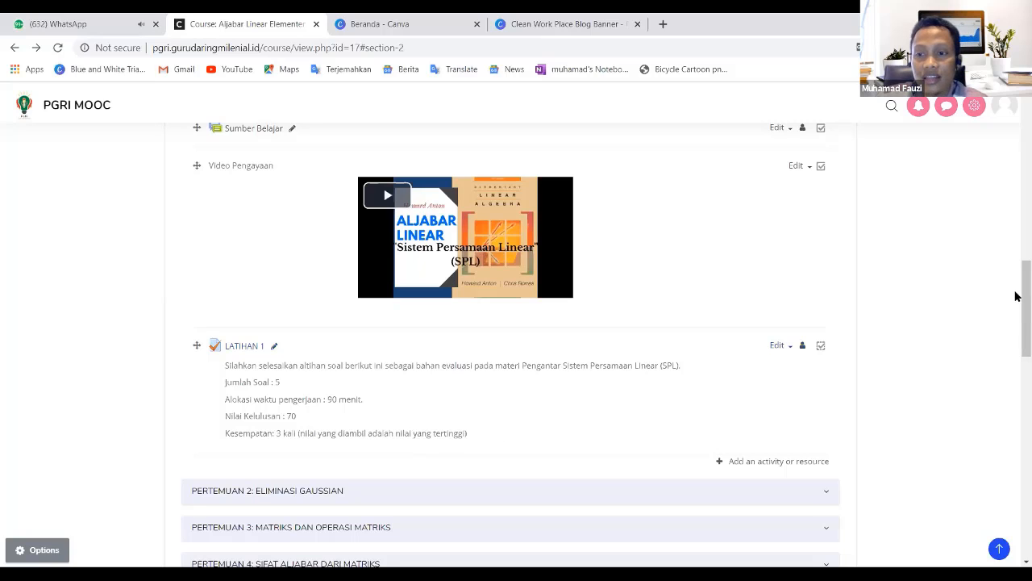
- Add a new Assignment activity to the PERTEMUAN 1: PENGANTAR SISTEM PERSAMAAN LINEAR section, below LATIHAN 1
drag(1018, 305, 1018, 437)
scroll(412, 331, up, 3)
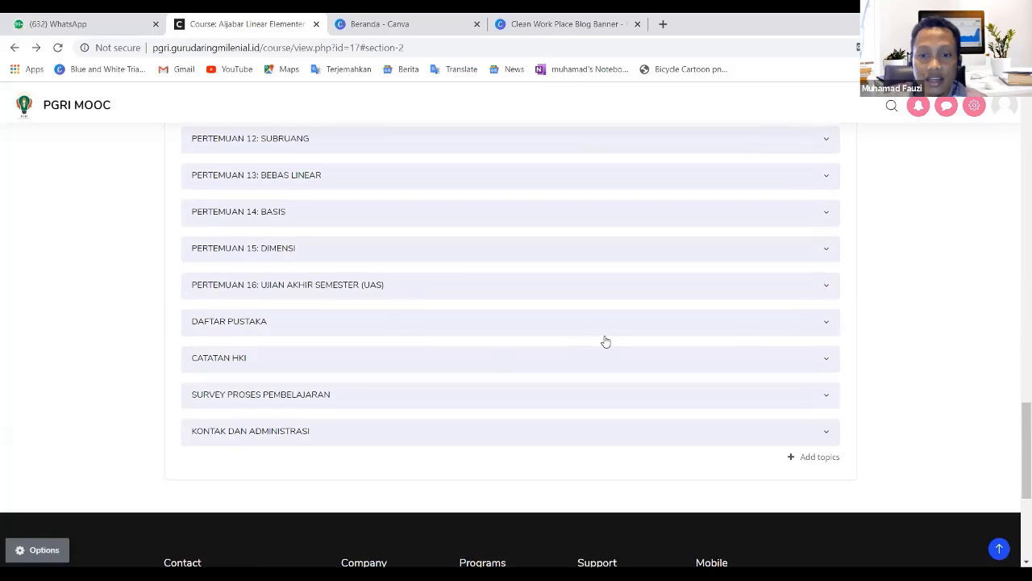
scroll(604, 341, up, 10)
scroll(510, 341, up, 5)
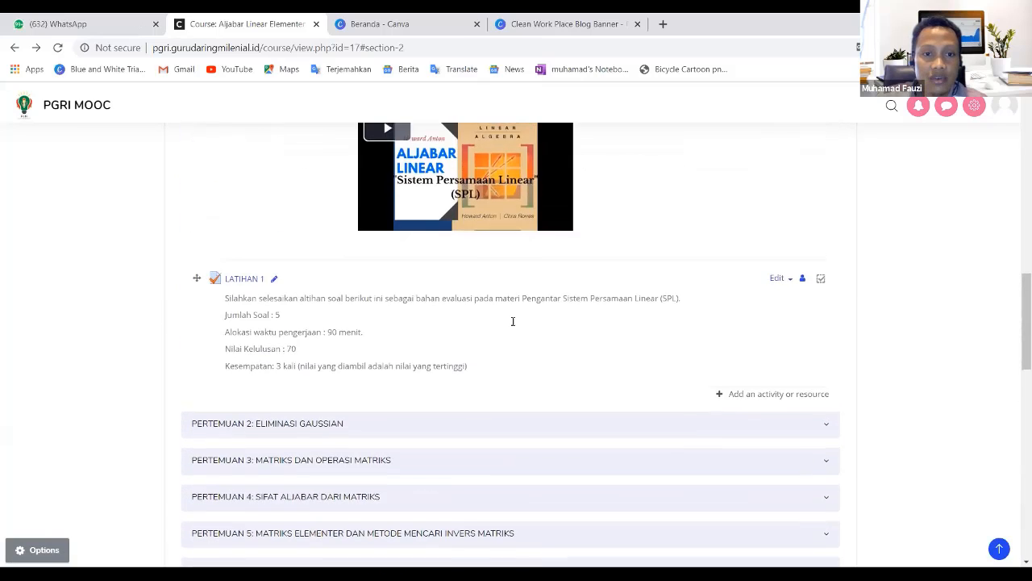
scroll(510, 344, up, 3)
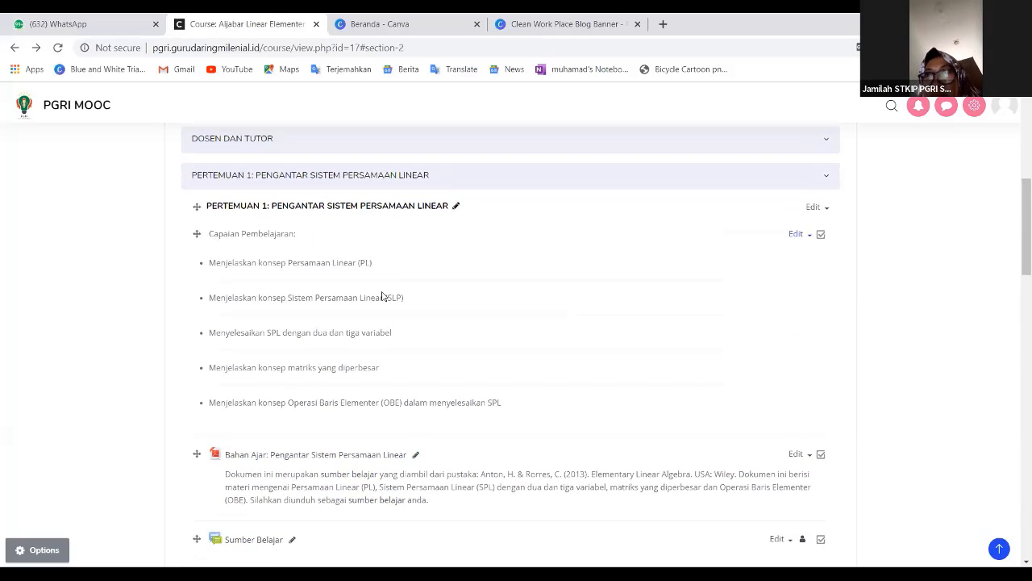
scroll(452, 322, down, 3)
scroll(439, 319, down, 3)
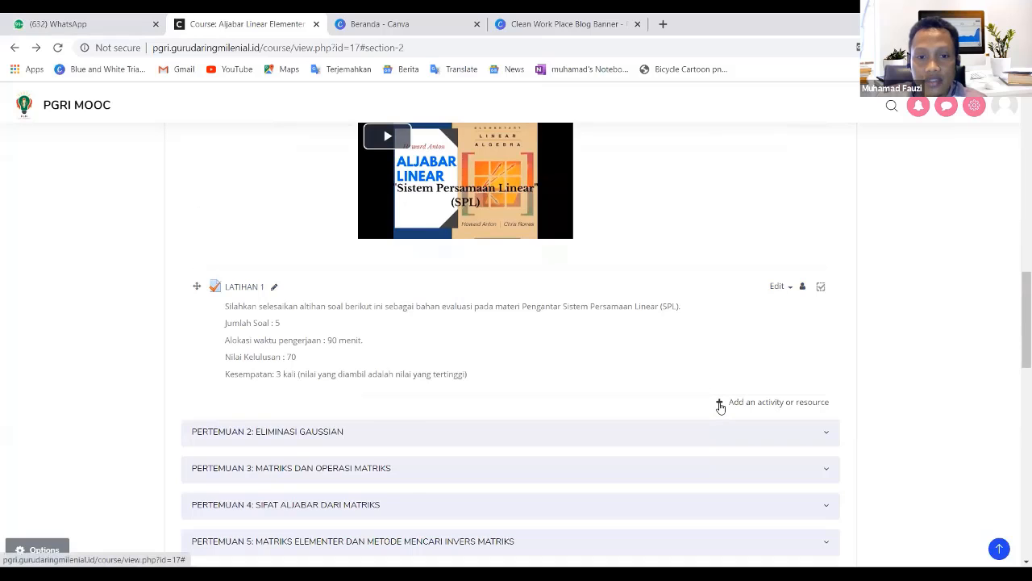
click(720, 405)
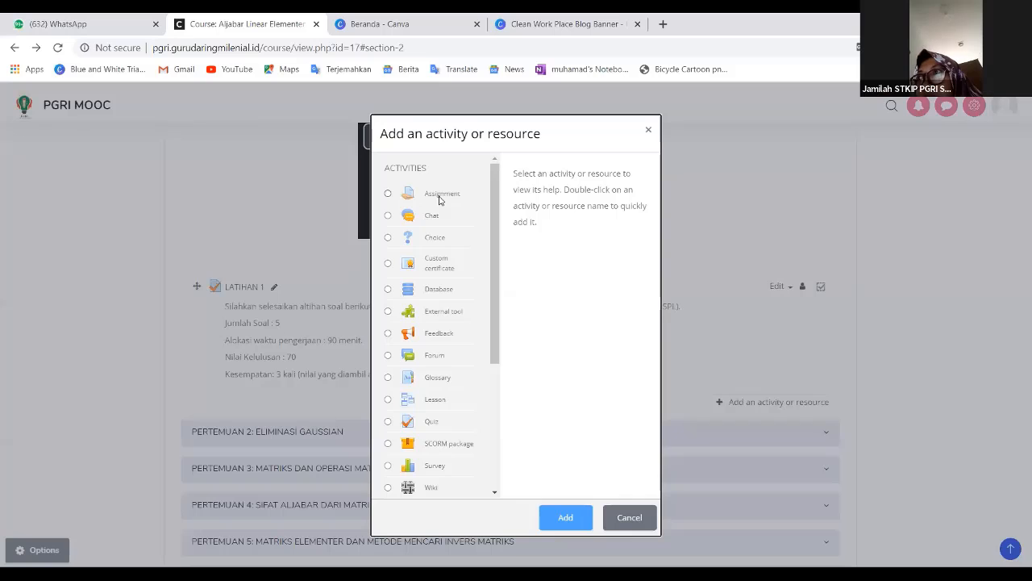
click(647, 130)
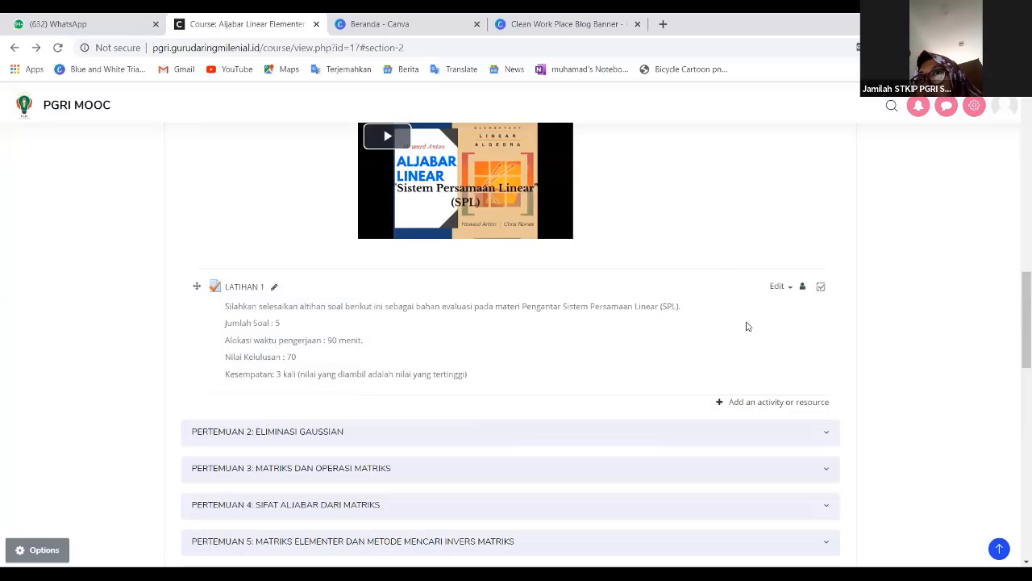
click(720, 403)
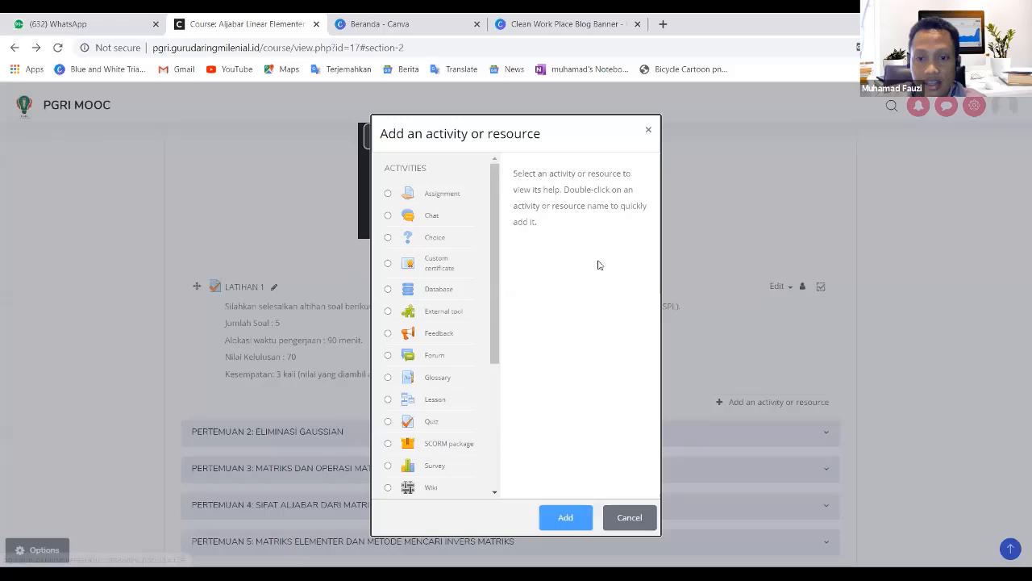
click(441, 198)
click(566, 520)
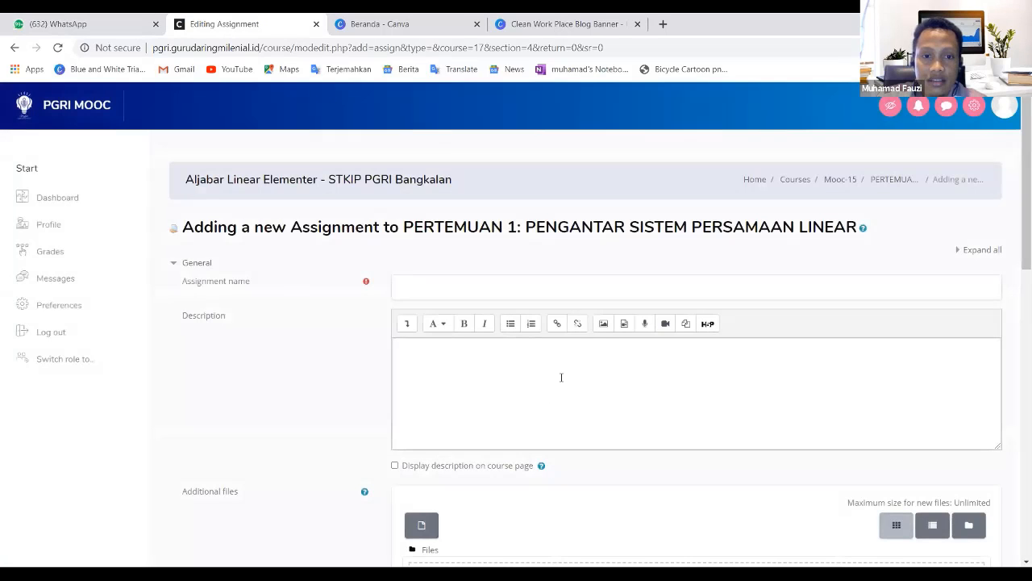
- Name the assignment TUGAS LATIHAN 1
scroll(446, 426, down, 3)
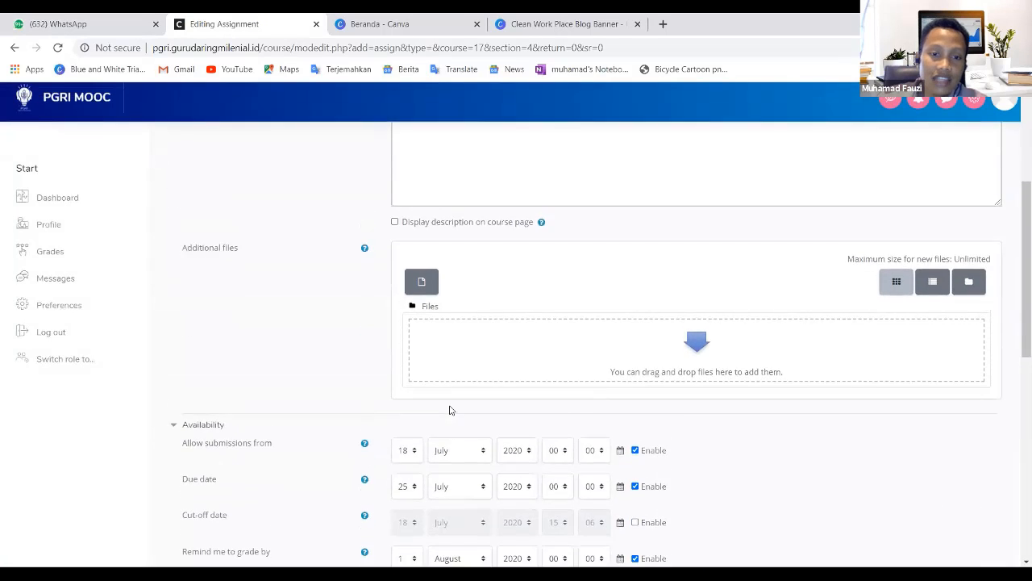
scroll(468, 410, up, 3)
scroll(546, 443, down, 5)
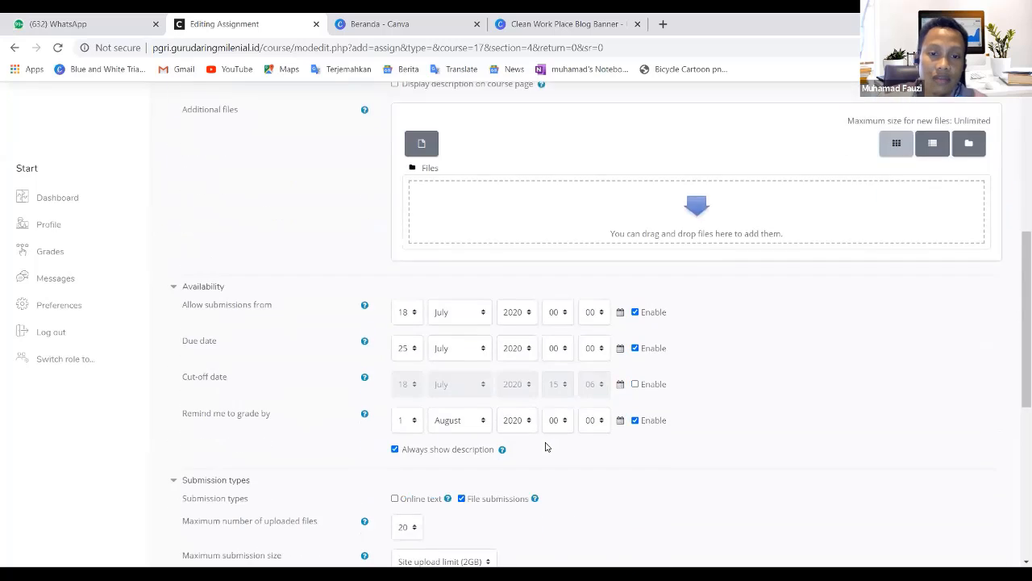
scroll(545, 446, up, 5)
click(488, 285)
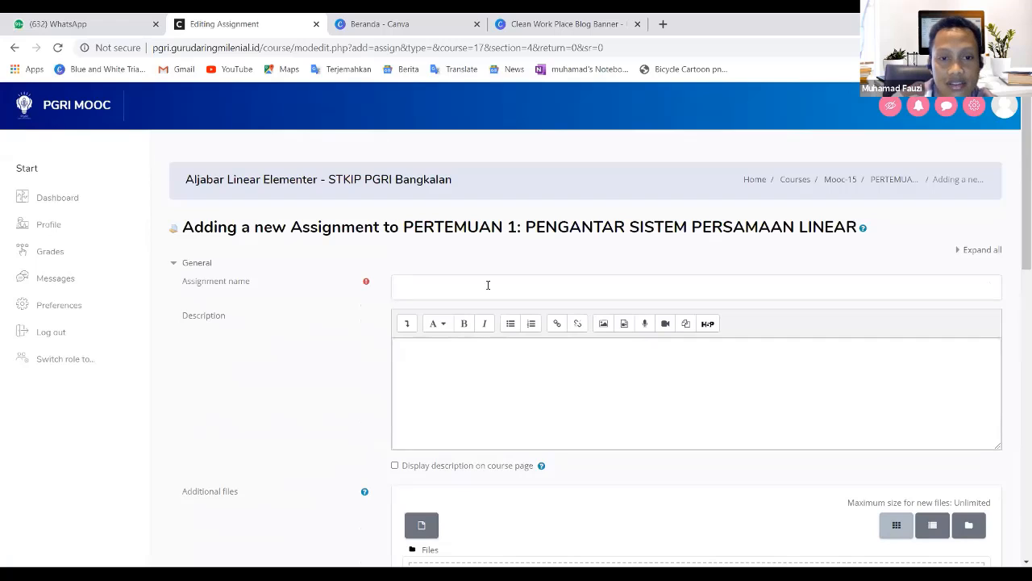
text(T)
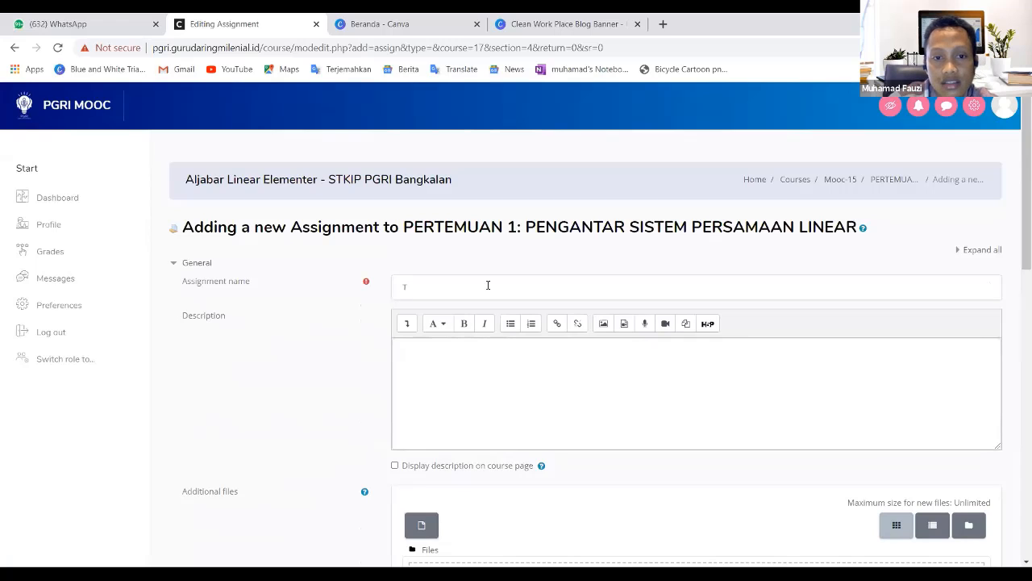
text(UGAS 1)
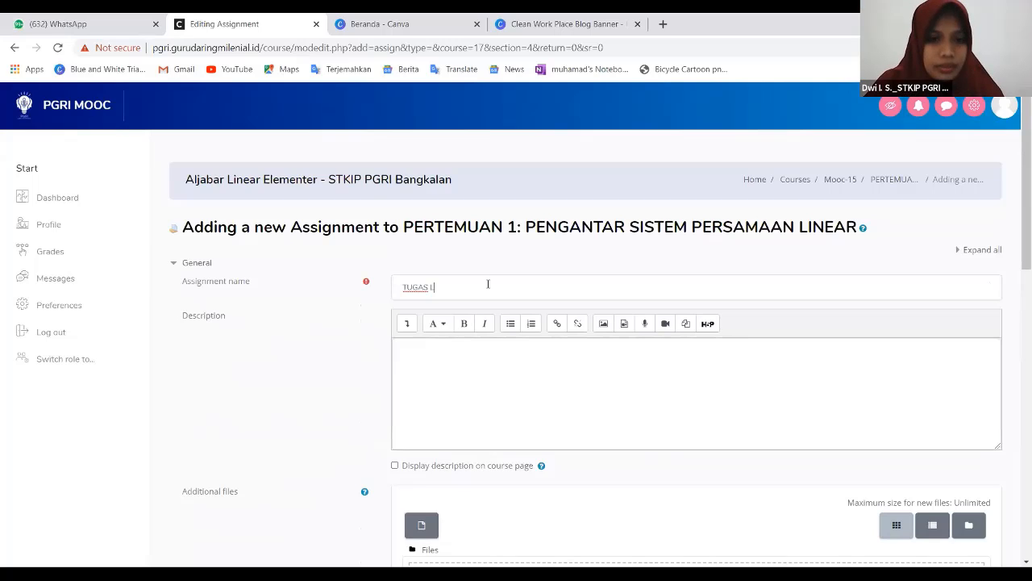
text(ATIHAN 1)
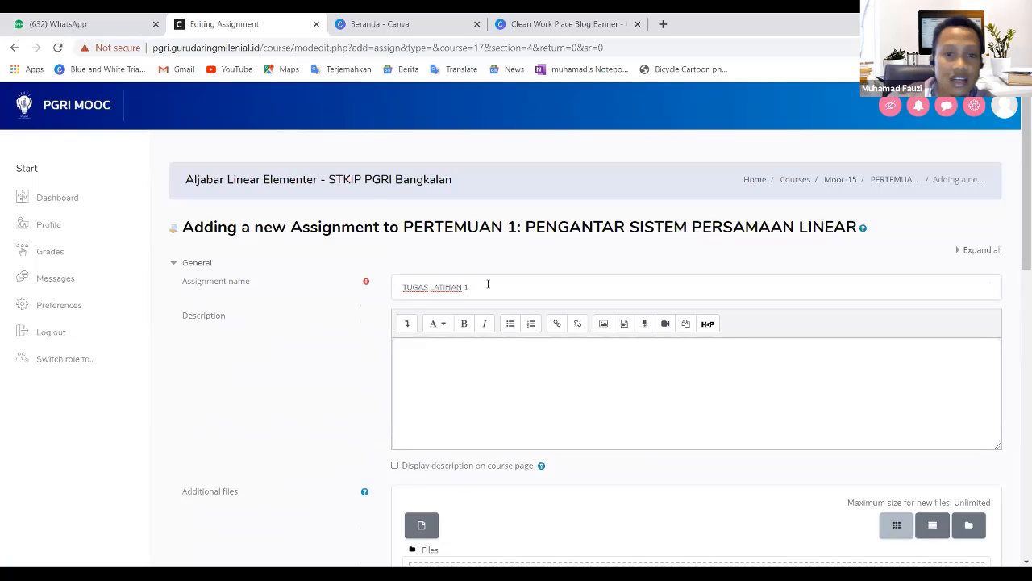
- Enter the description "Buatlah makalah dengan judul aljabar linier" and enable displaying it on the course page
click(532, 388)
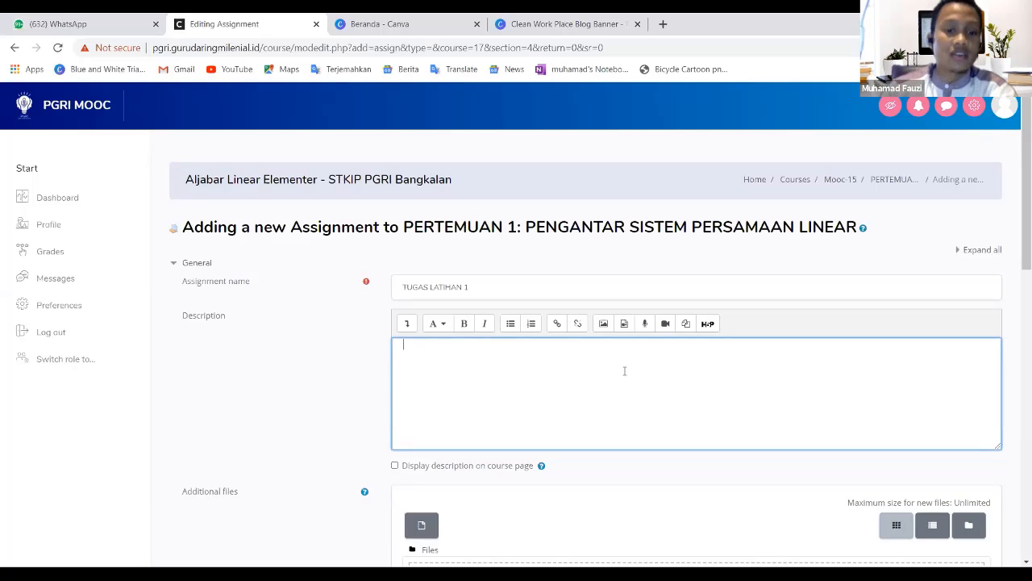
text(B)
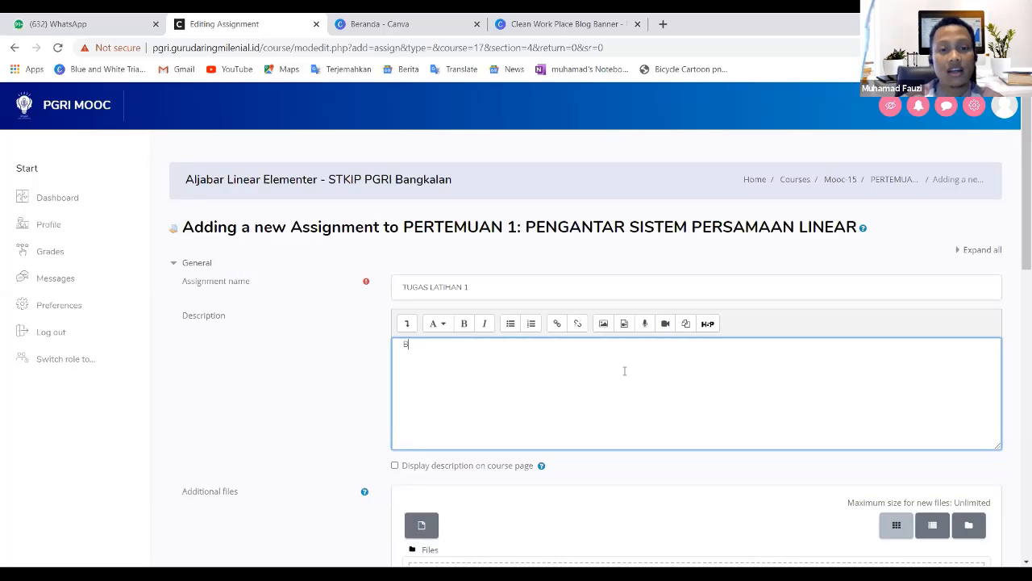
text(uatlah maka)
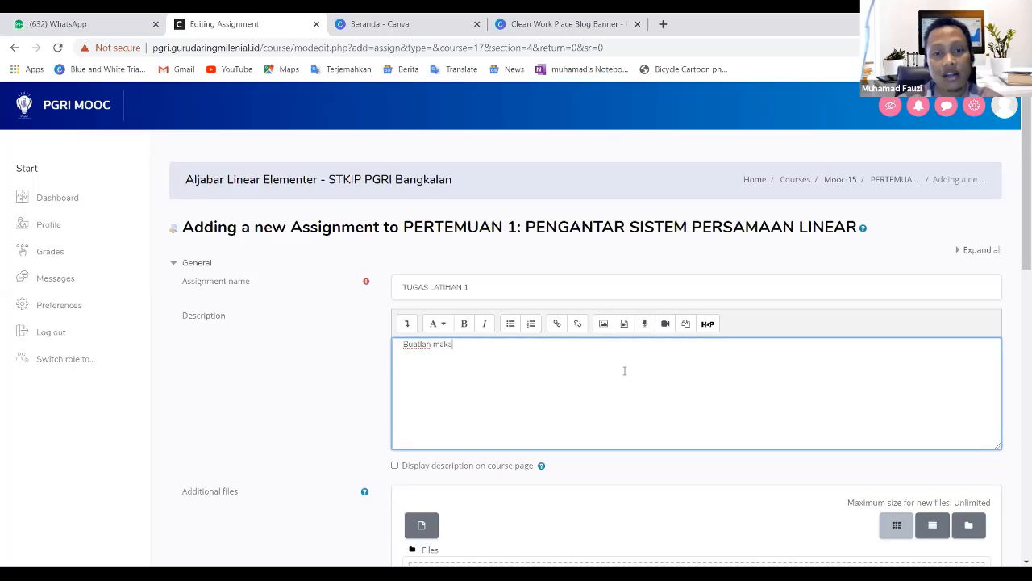
text(lah dengan judul)
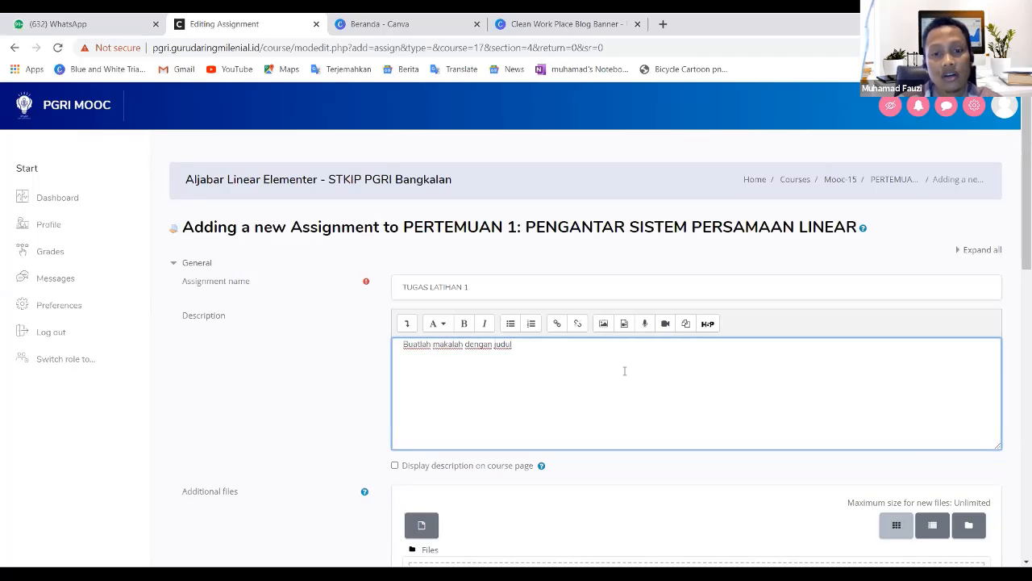
text( aljabar liner)
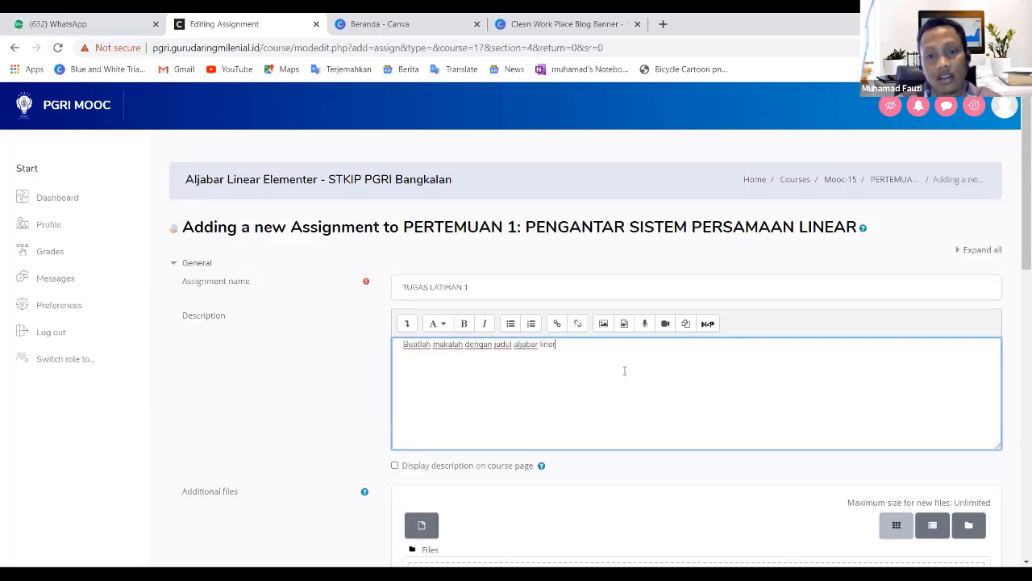
key(BackSpace)
key(BackSpace)
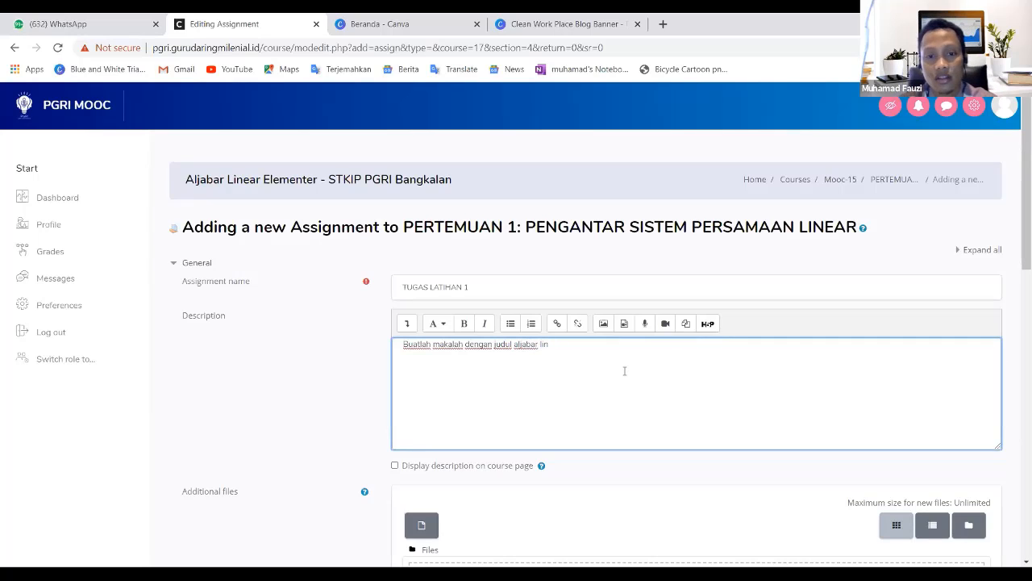
text(ier)
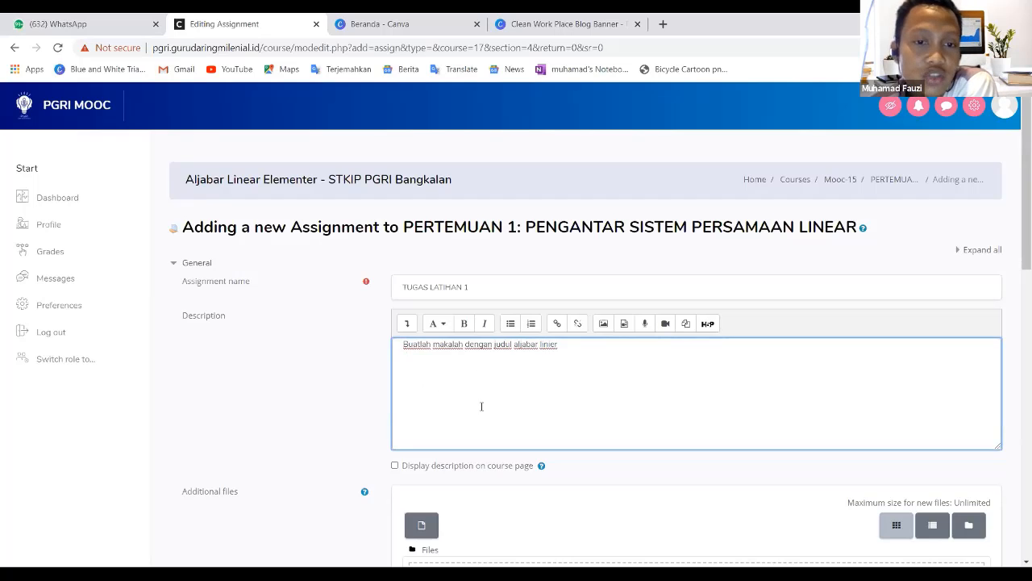
click(395, 466)
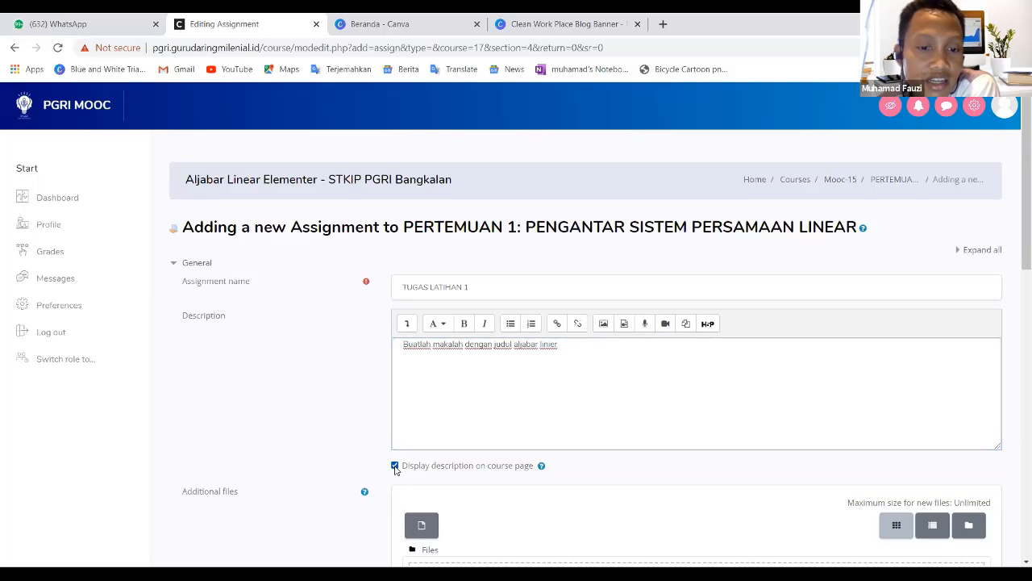
click(486, 385)
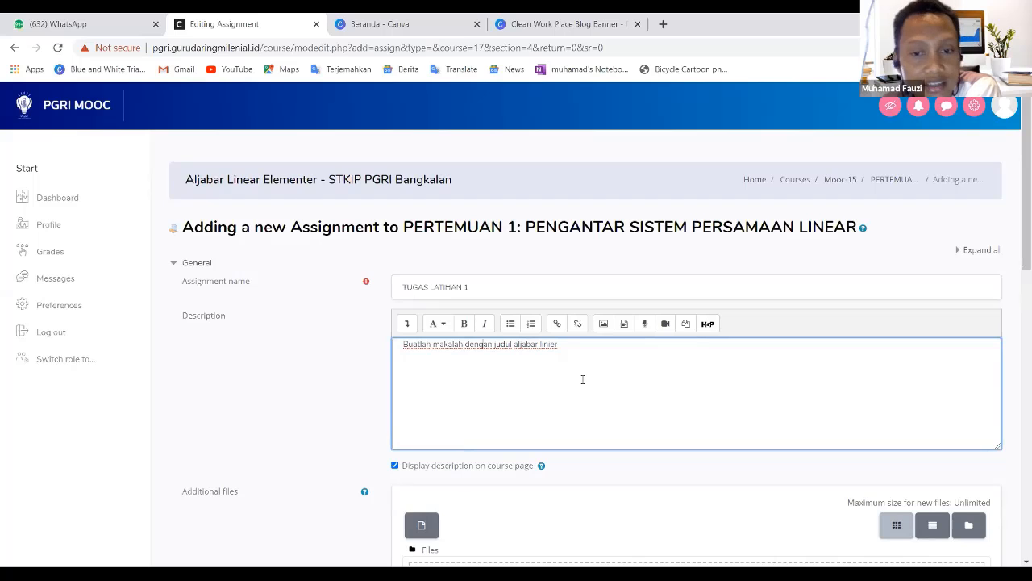
- Review the description and the Additional files upload area of the assignment form
scroll(583, 380, down, 3)
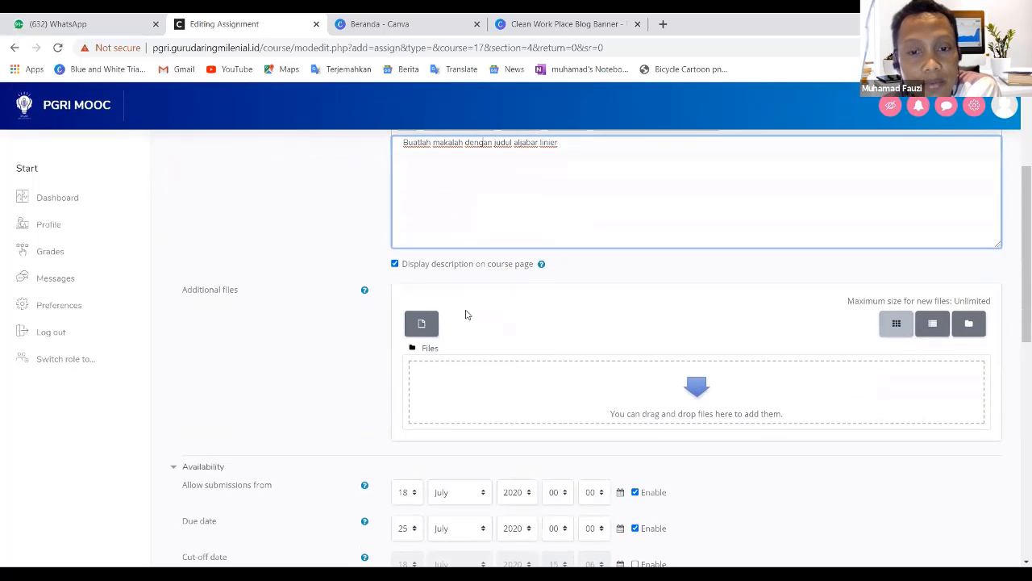
click(422, 326)
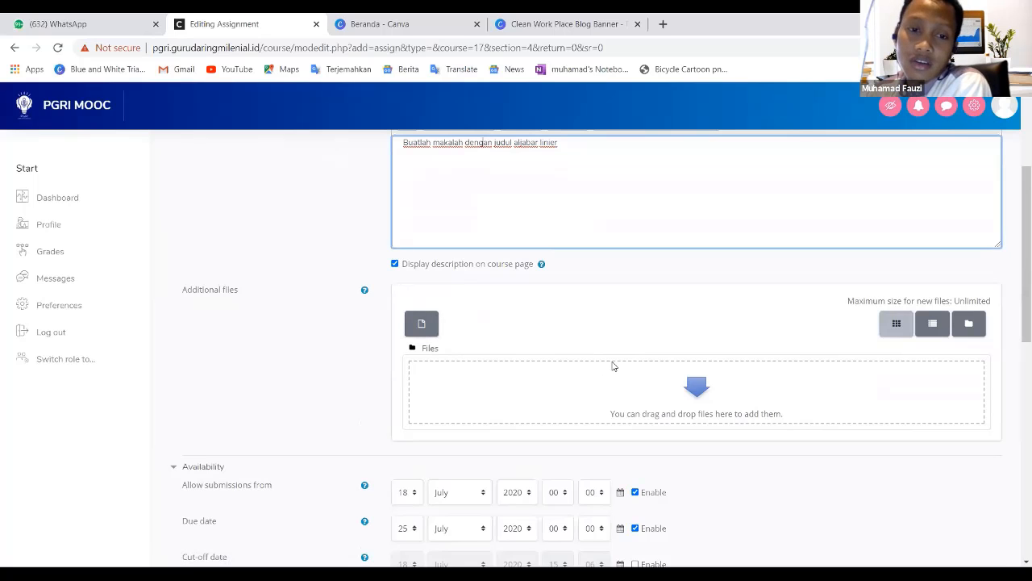
scroll(610, 364, up, 2)
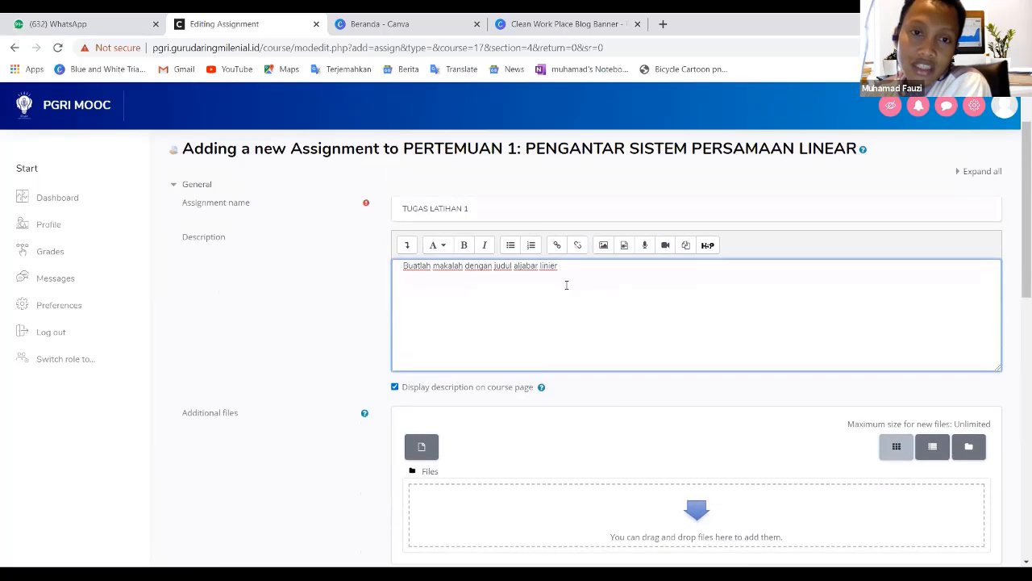
scroll(551, 344, down, 2)
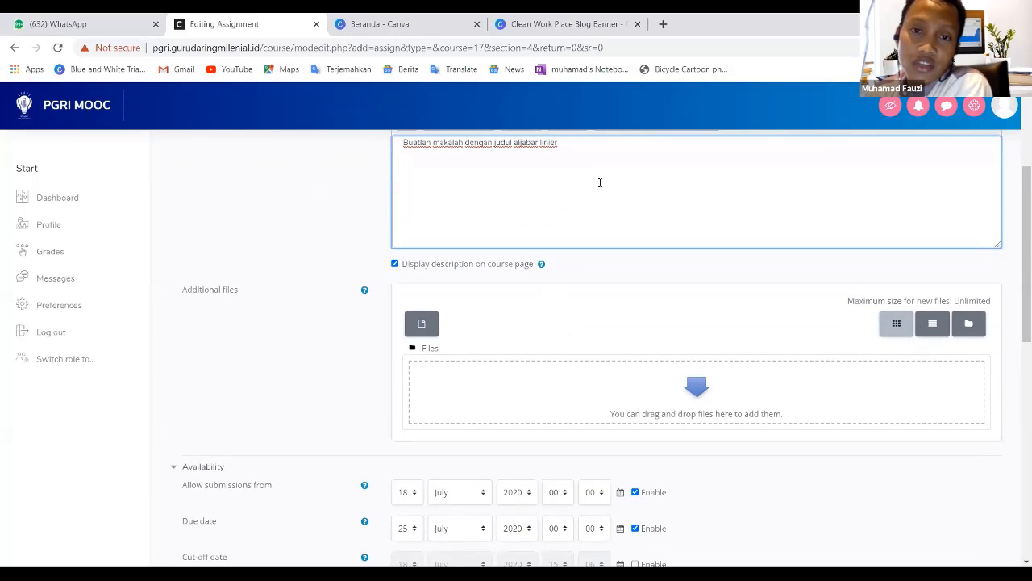
drag(600, 183, 399, 159)
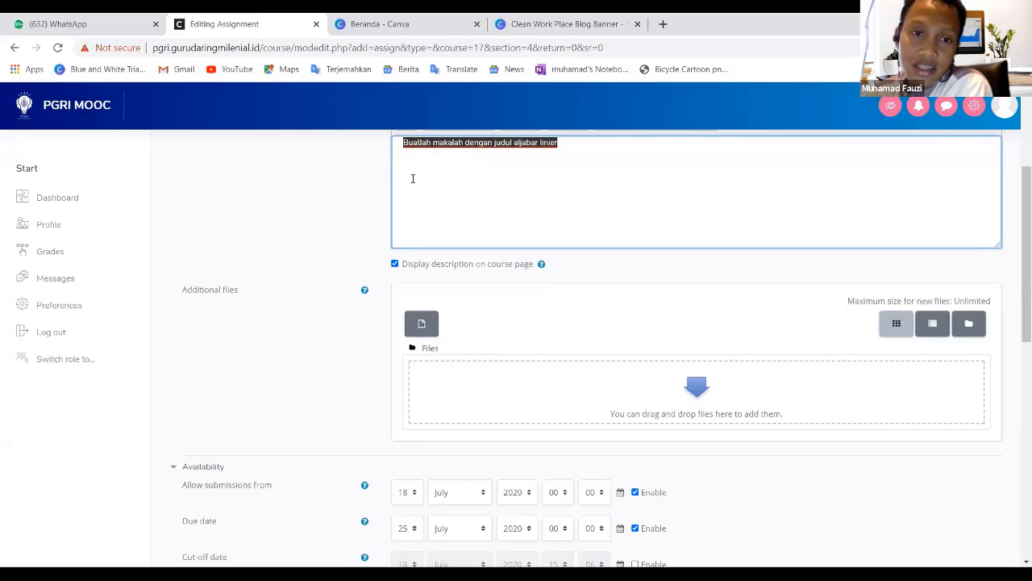
click(556, 184)
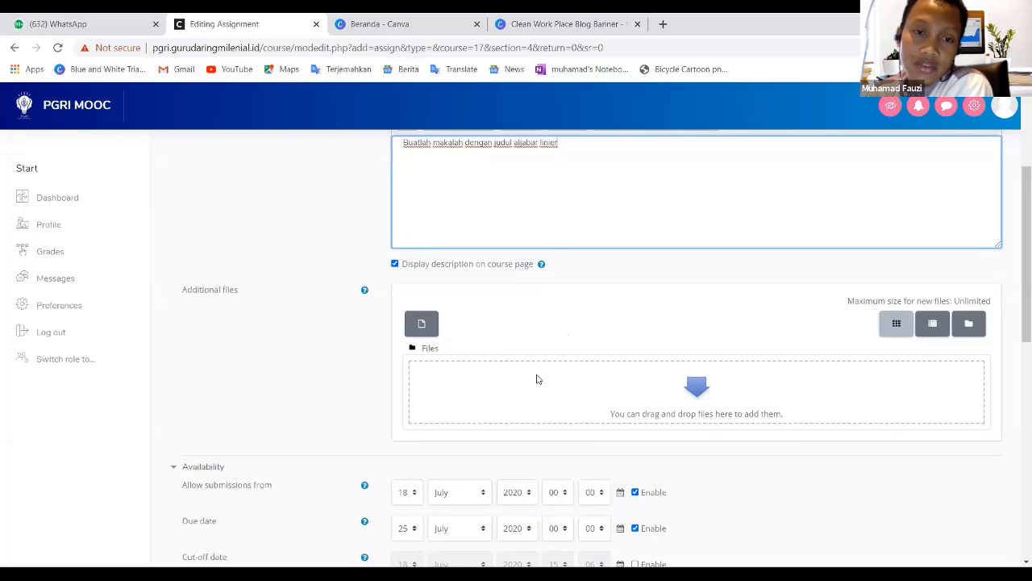
scroll(537, 379, down, 1)
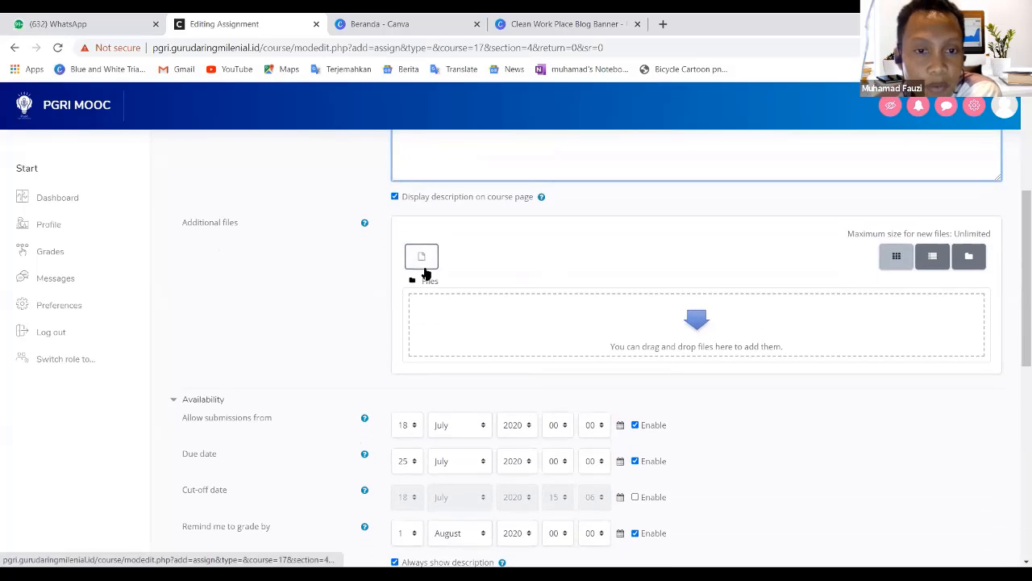
click(423, 267)
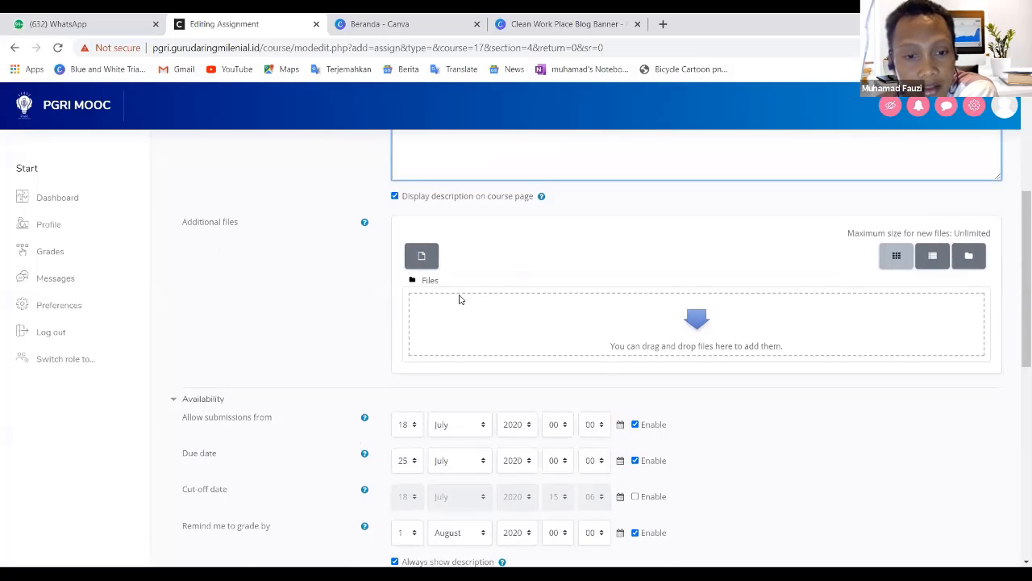
scroll(460, 299, down, 2)
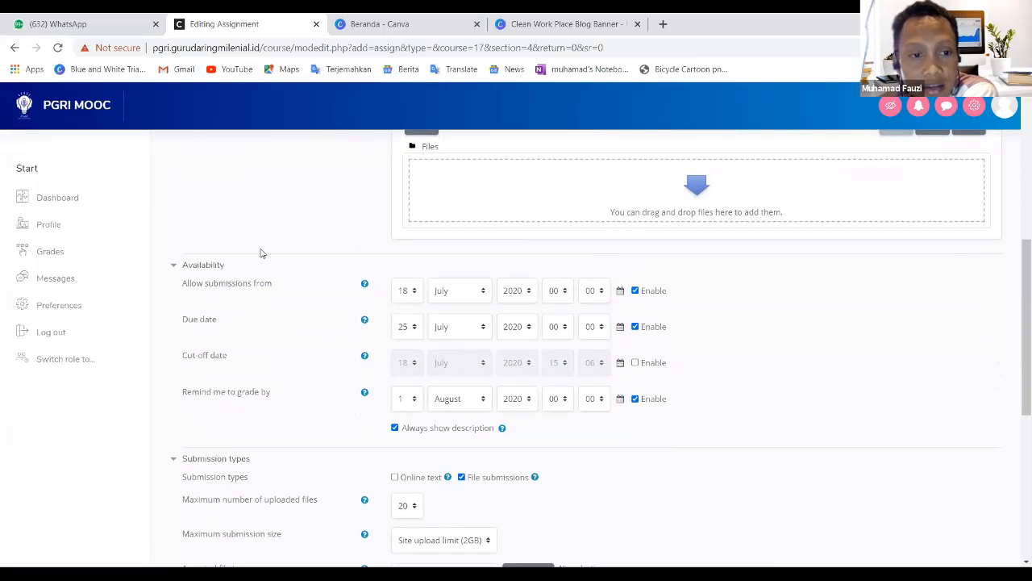
- Disable and re-enable the Allow submissions from and Due date options in Availability
click(635, 291)
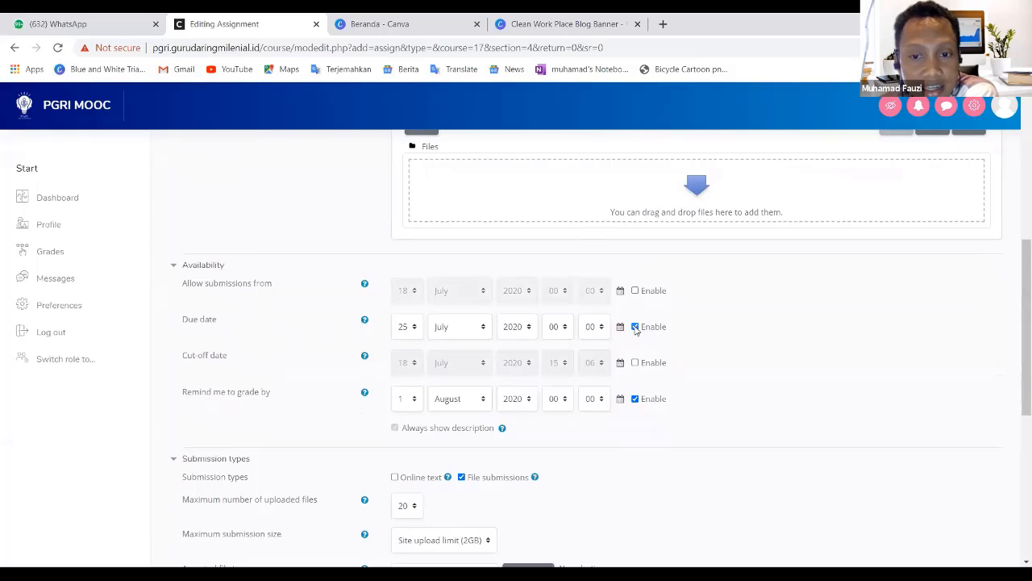
click(635, 326)
click(635, 290)
click(635, 326)
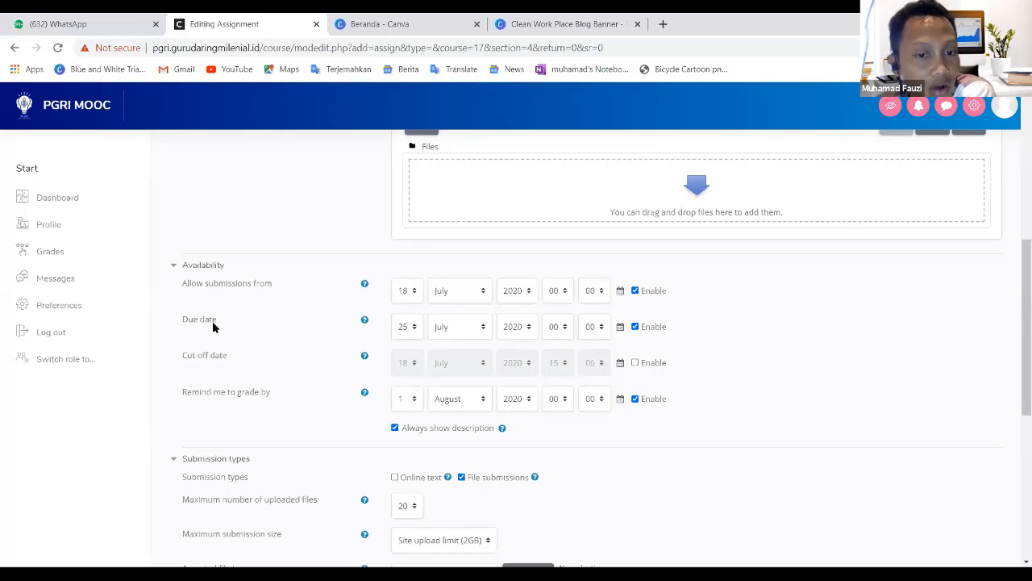
scroll(213, 326, down, 1)
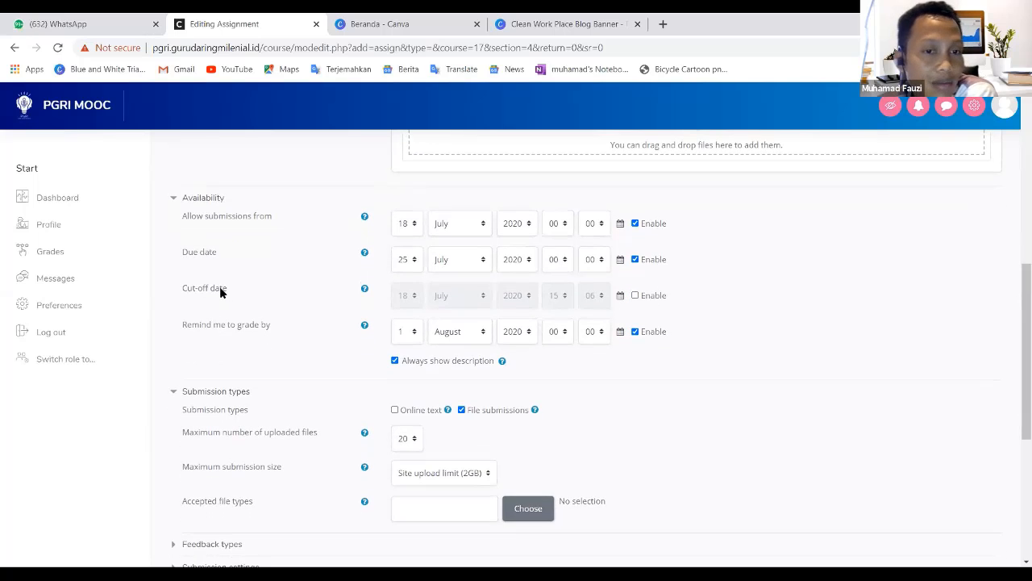
- Enable the Cut-off date in the Availability settings
click(636, 295)
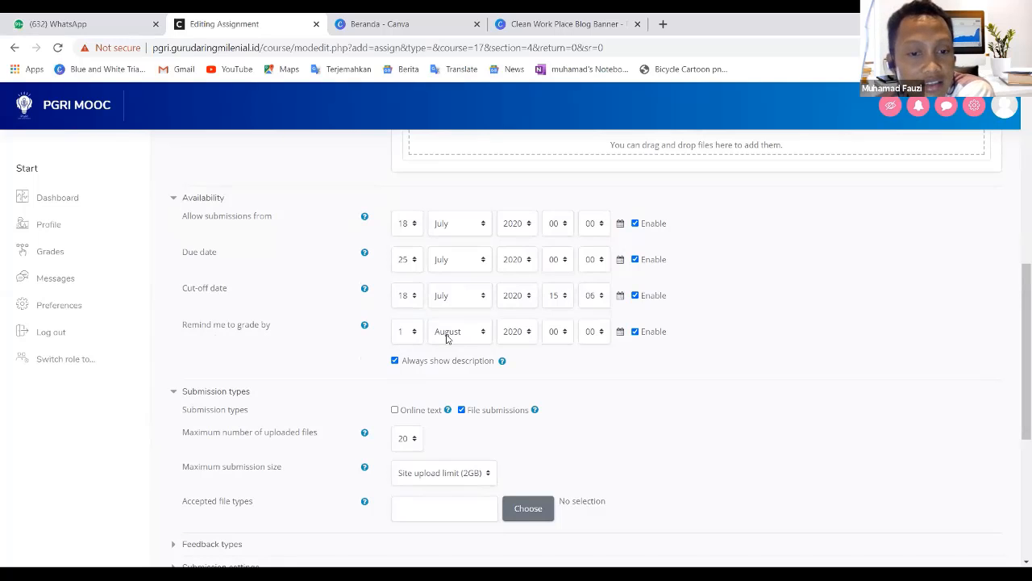
scroll(455, 341, down, 1)
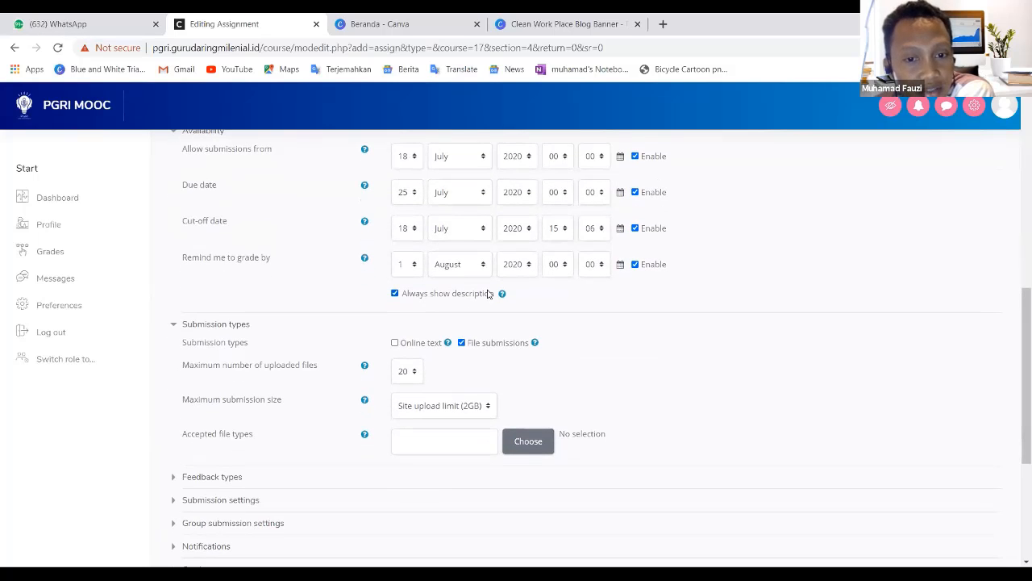
scroll(318, 265, down, 1)
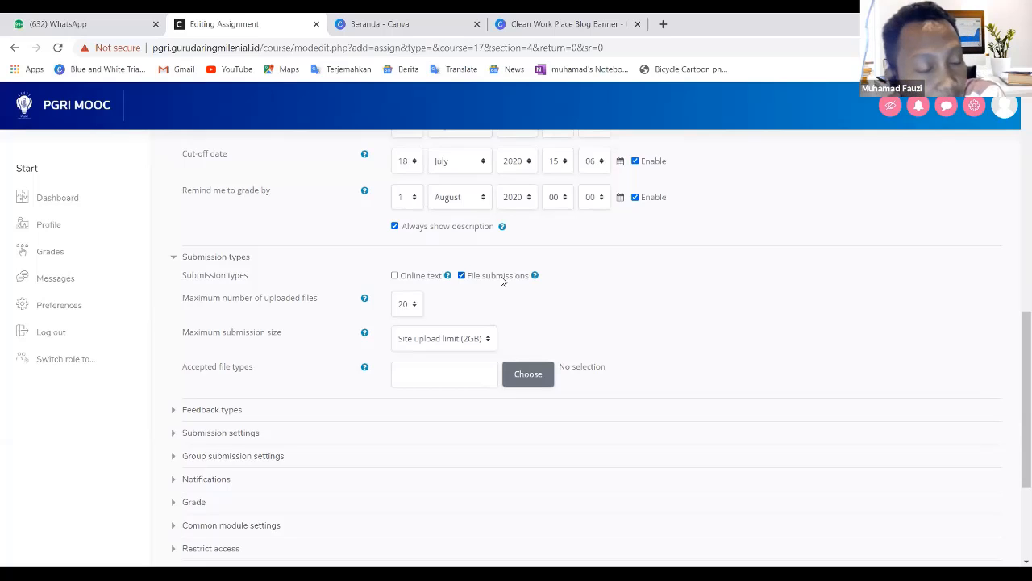
- Enable Online text as an additional submission type alongside File submissions
click(395, 276)
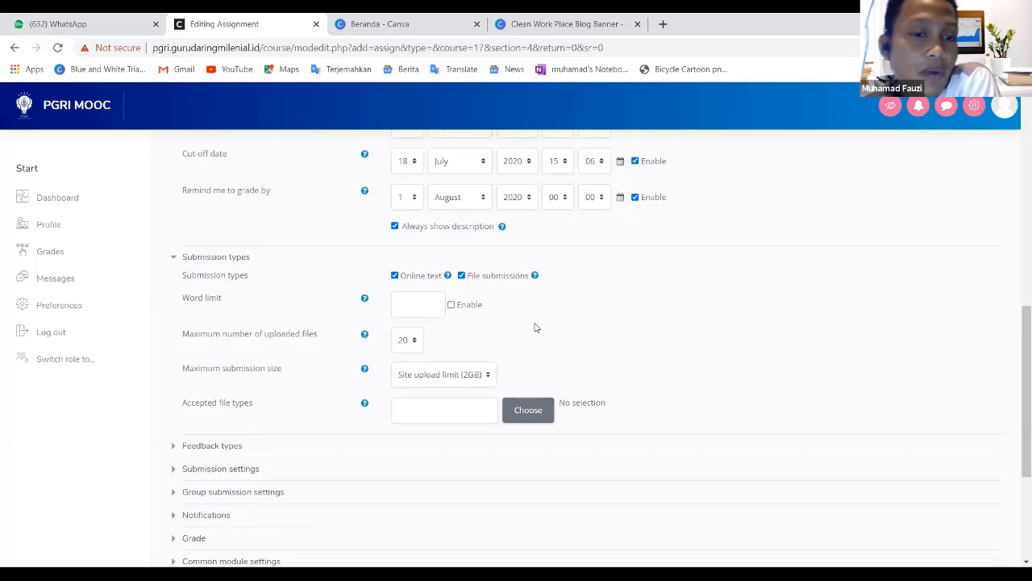
click(395, 276)
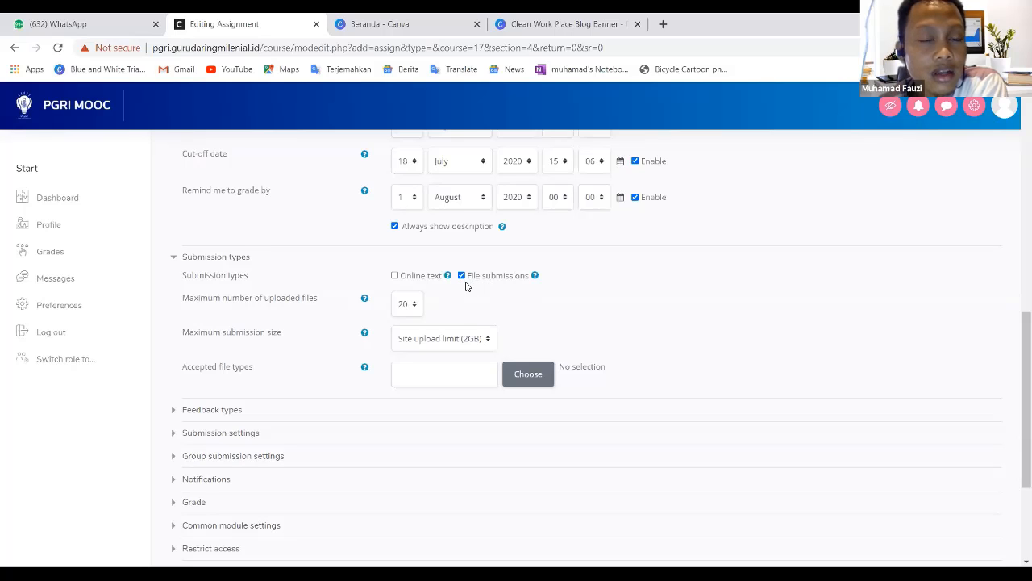
click(396, 276)
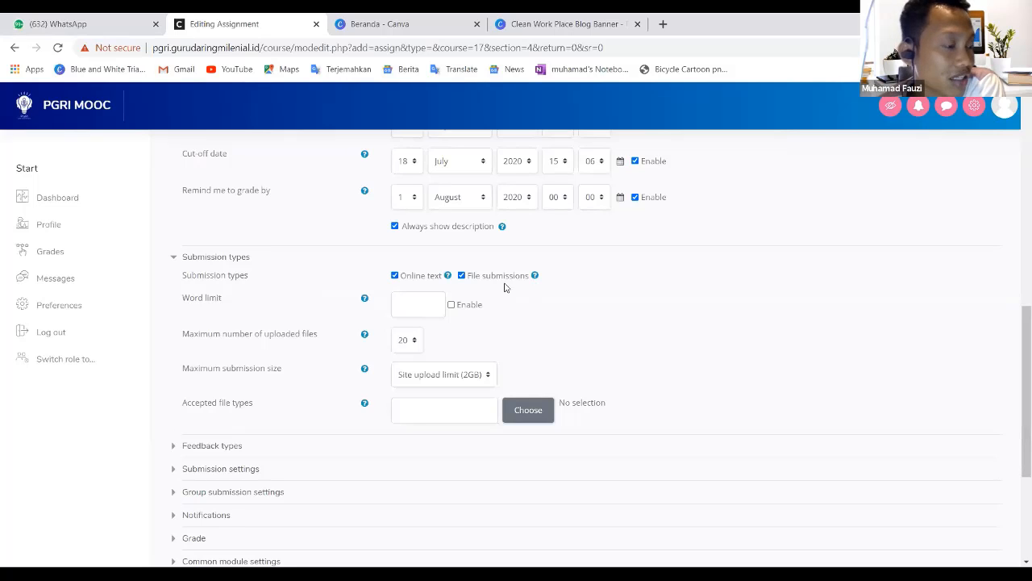
- Turn the File submissions type off and back on
click(461, 276)
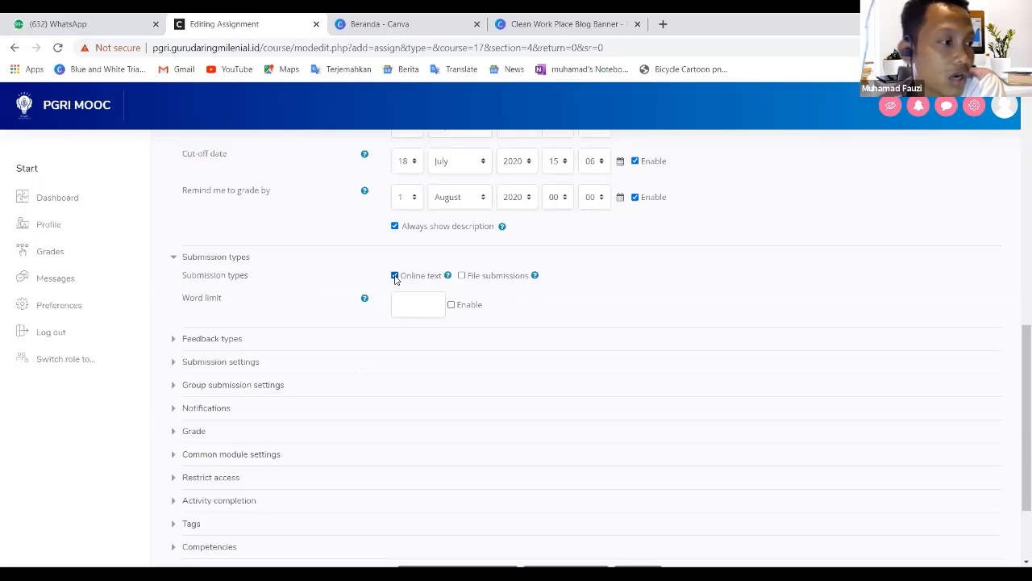
scroll(452, 242, up, 3)
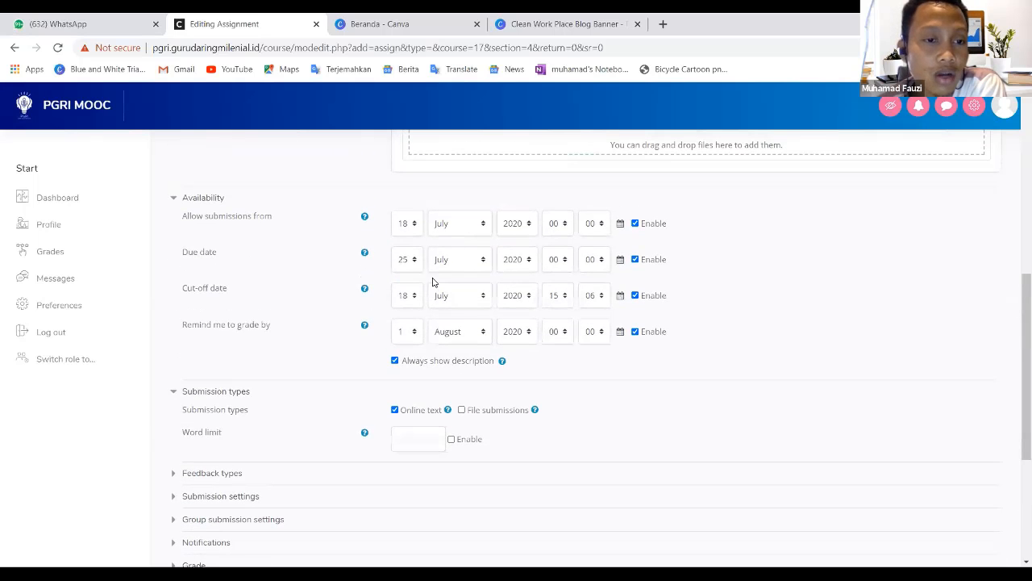
scroll(432, 281, down, 3)
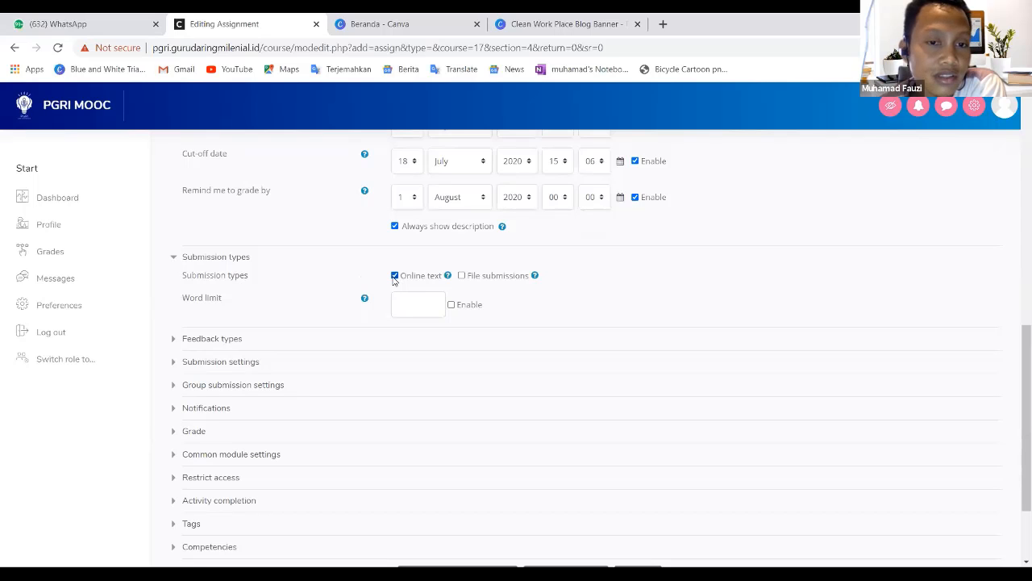
click(466, 277)
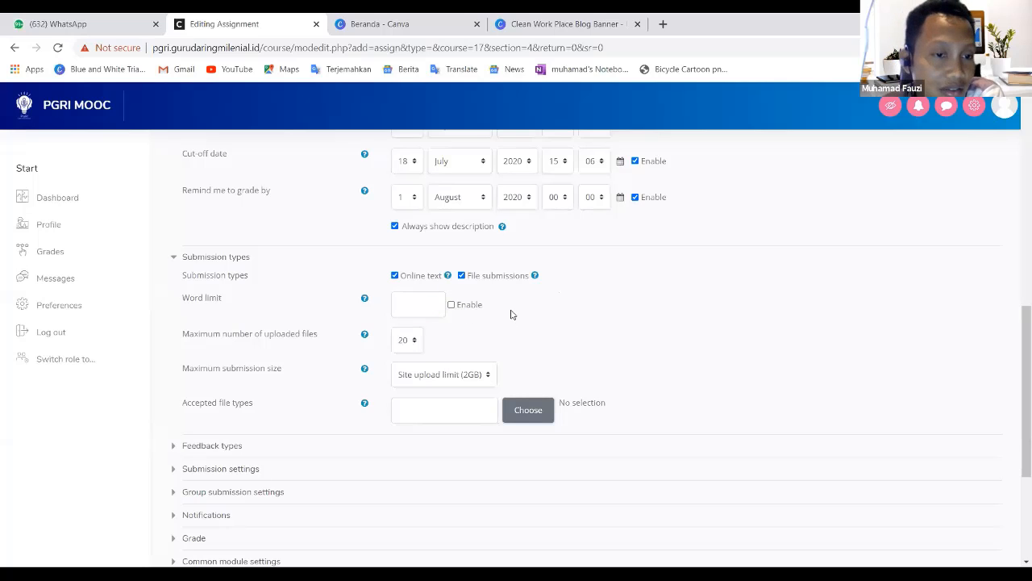
- Enable the word limit for online text and set it to 150 words
click(452, 305)
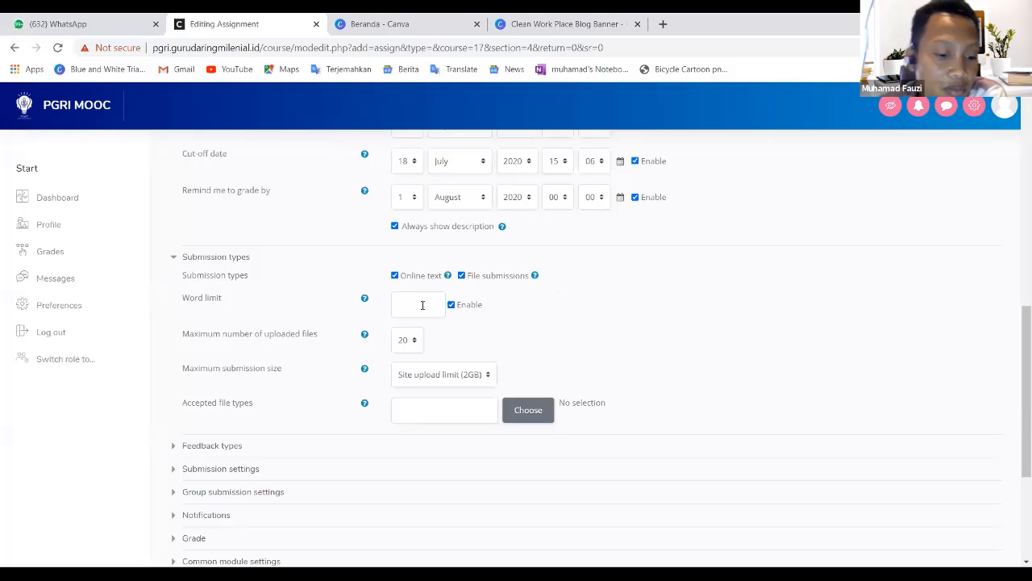
text(150)
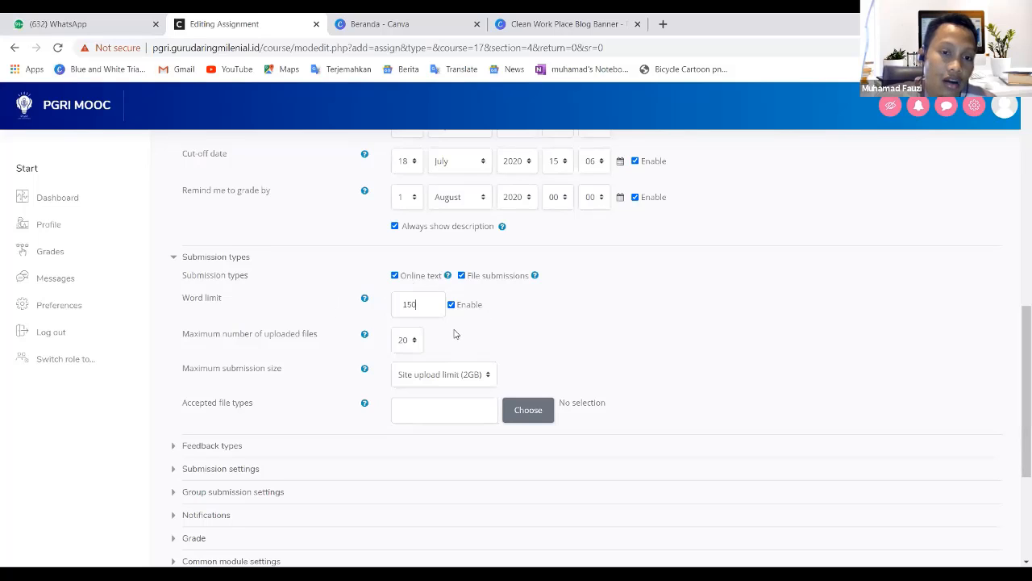
- Review the options for maximum uploaded files, maximum submission size and accepted file types
click(416, 345)
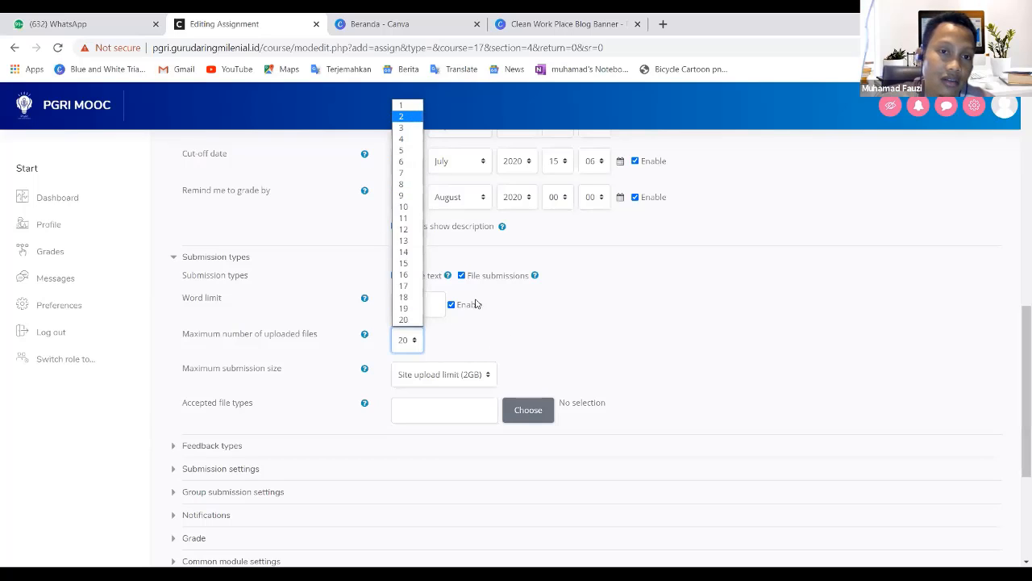
click(514, 338)
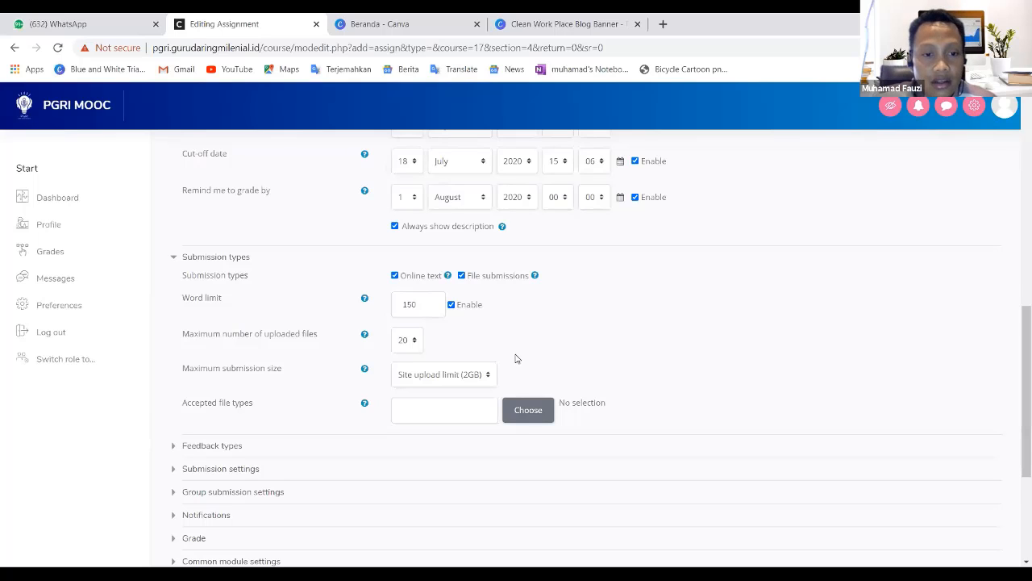
scroll(516, 359, down, 1)
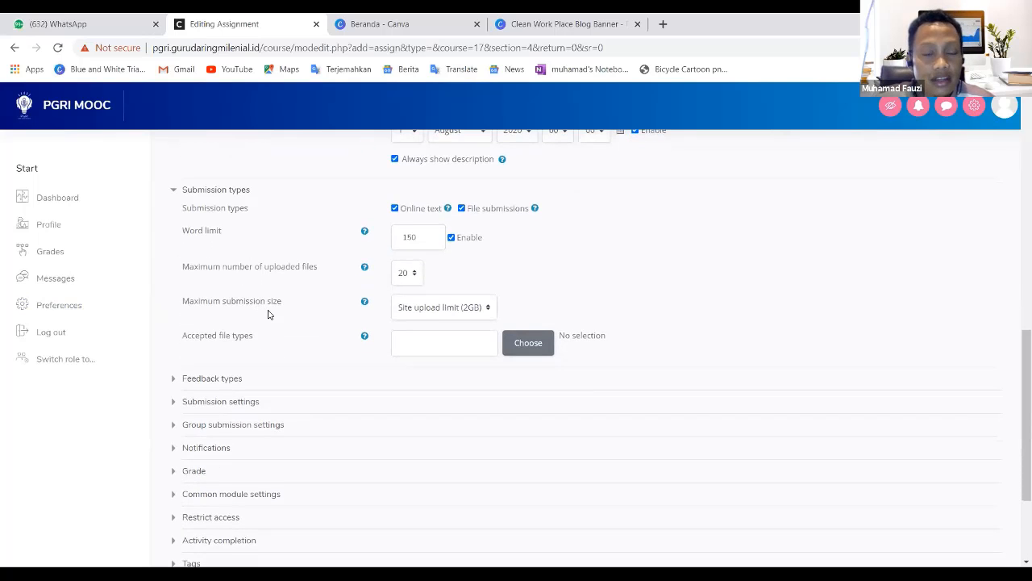
click(490, 310)
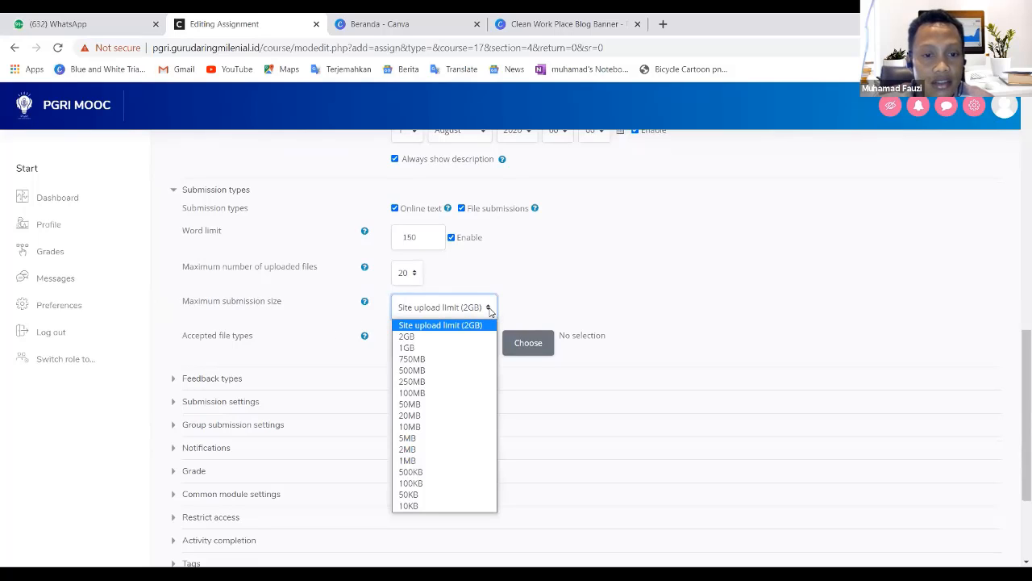
click(565, 288)
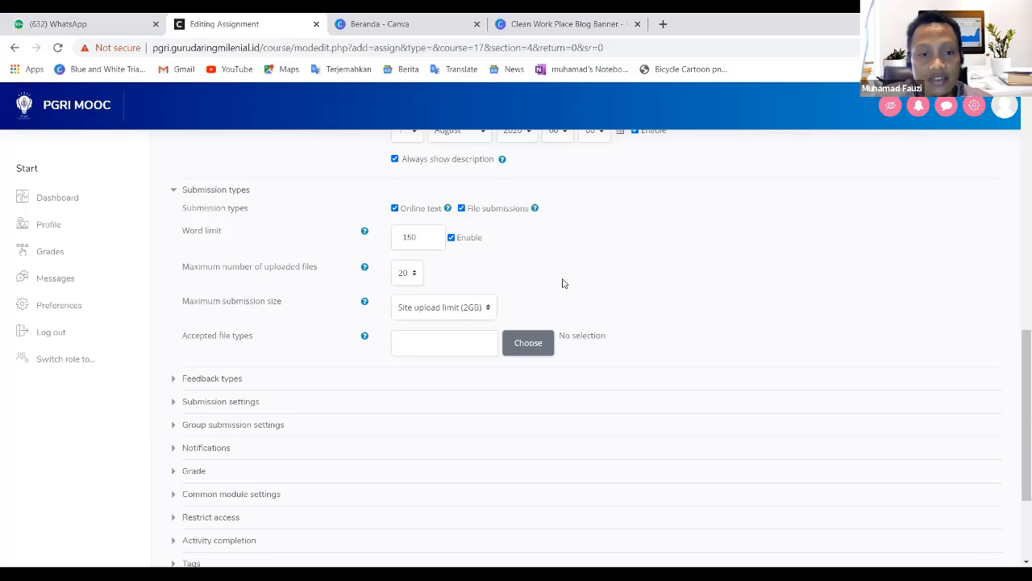
scroll(666, 334, down, 1)
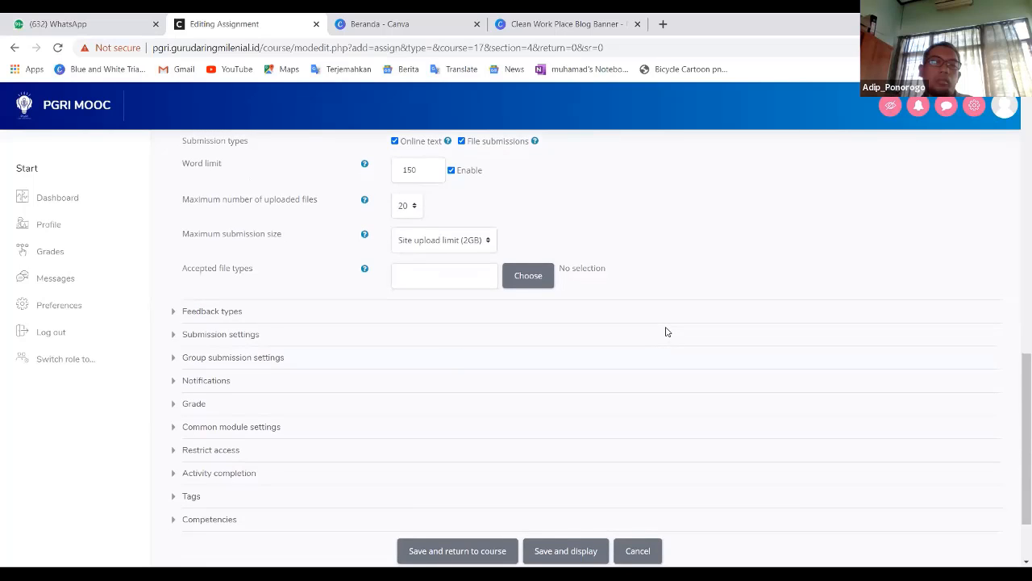
click(528, 276)
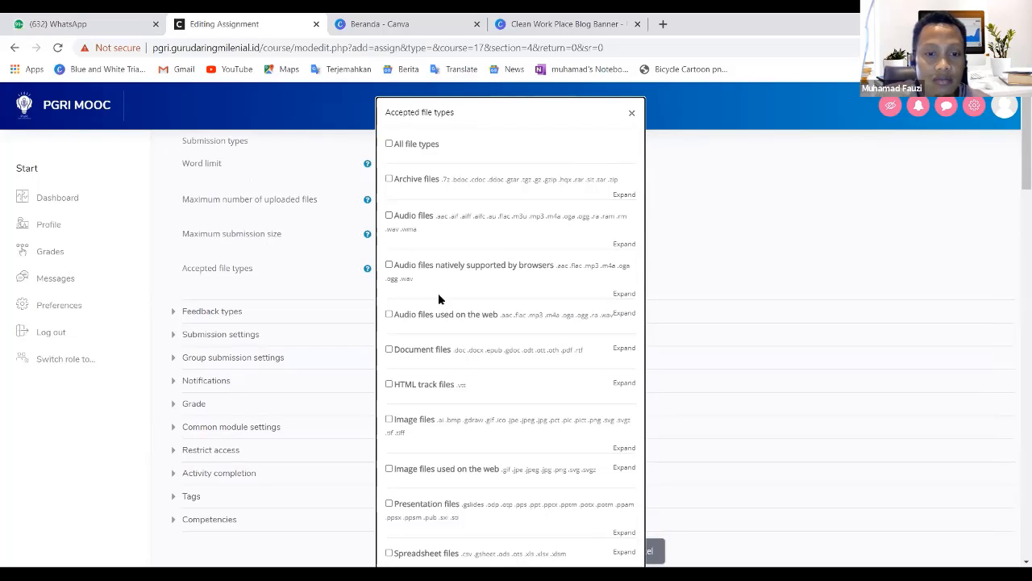
click(633, 114)
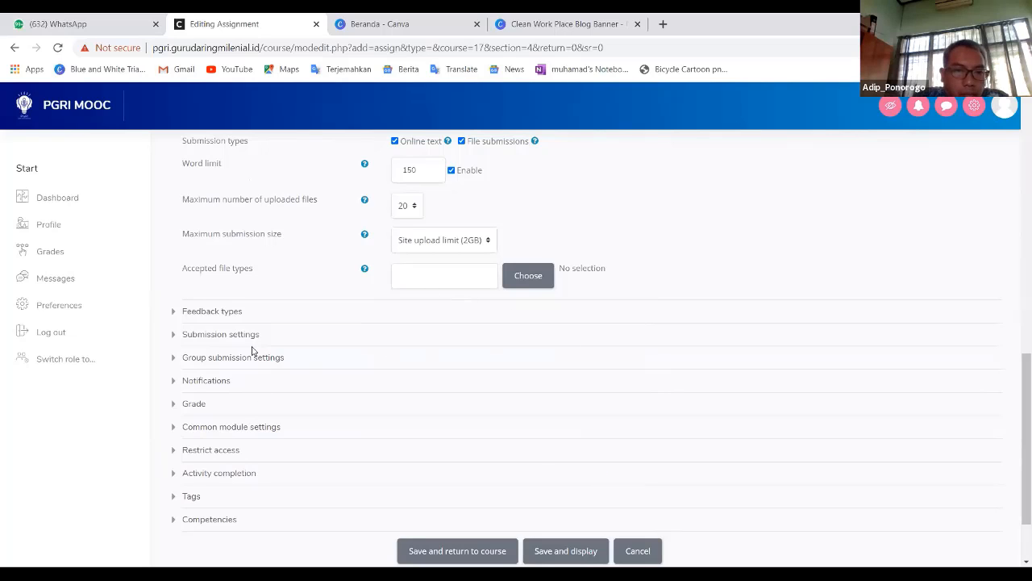
- Expand the Feedback types and Submission settings sections to review their options
click(206, 320)
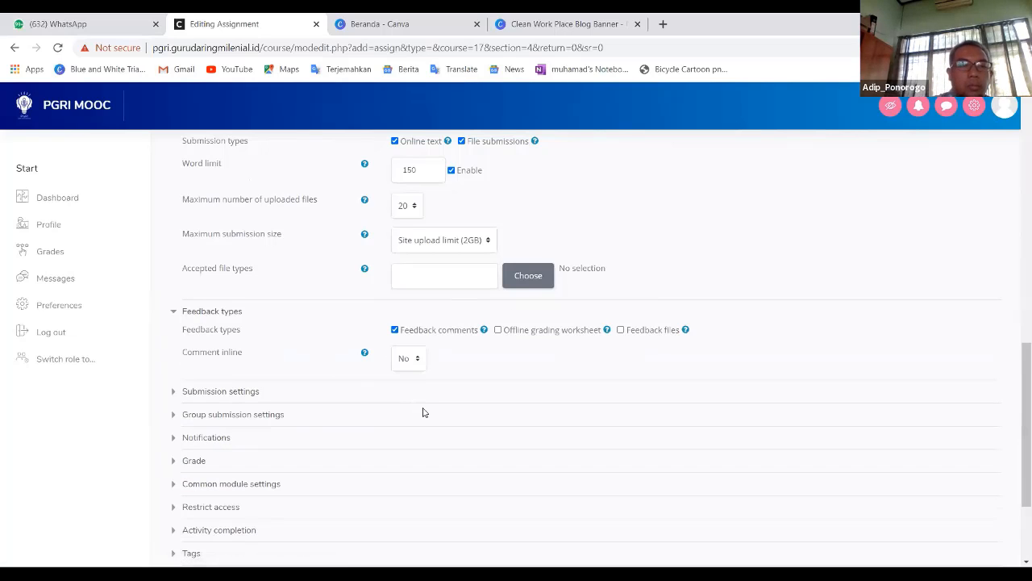
scroll(583, 411, down, 1)
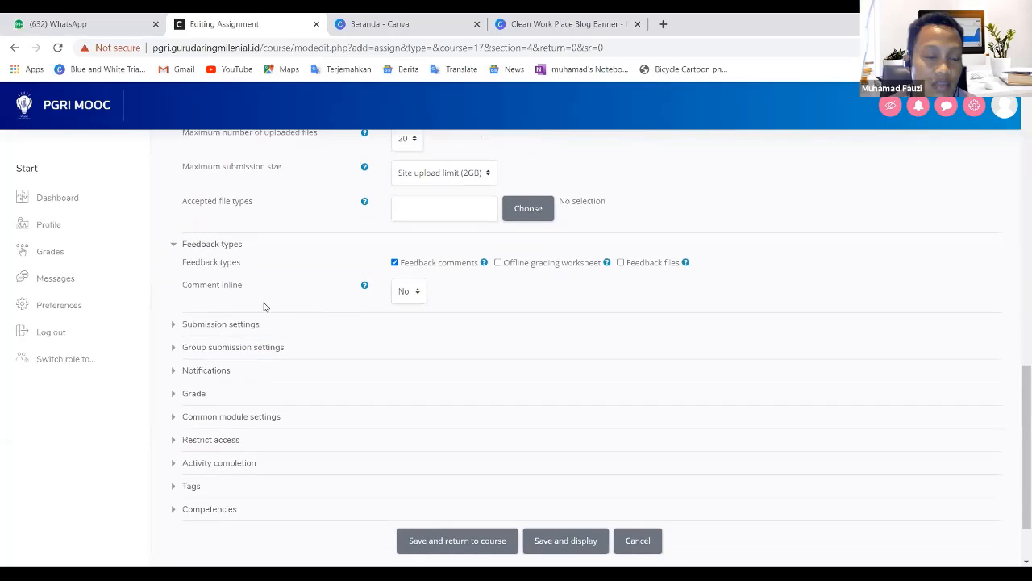
click(221, 326)
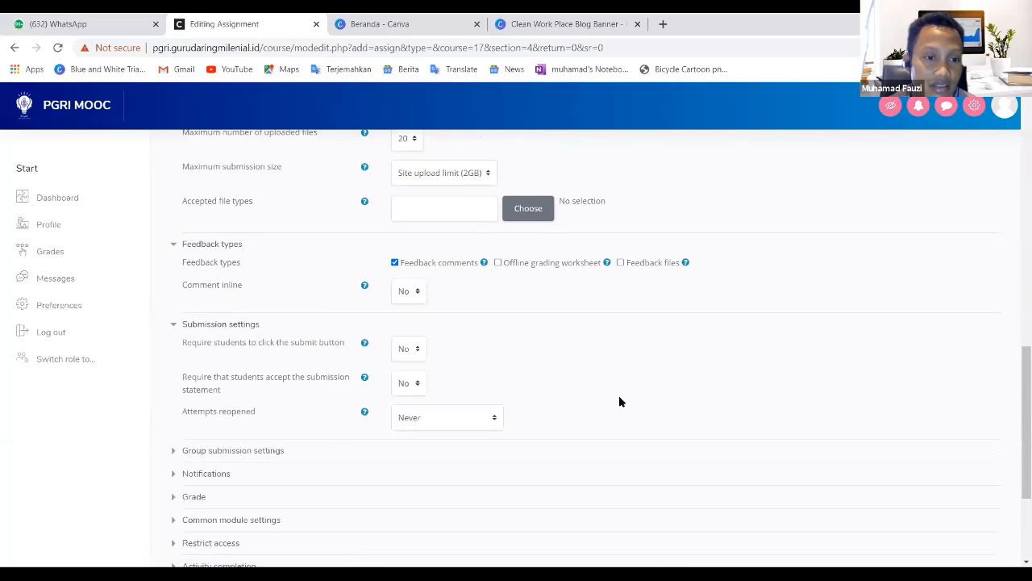
scroll(545, 352, down, 1)
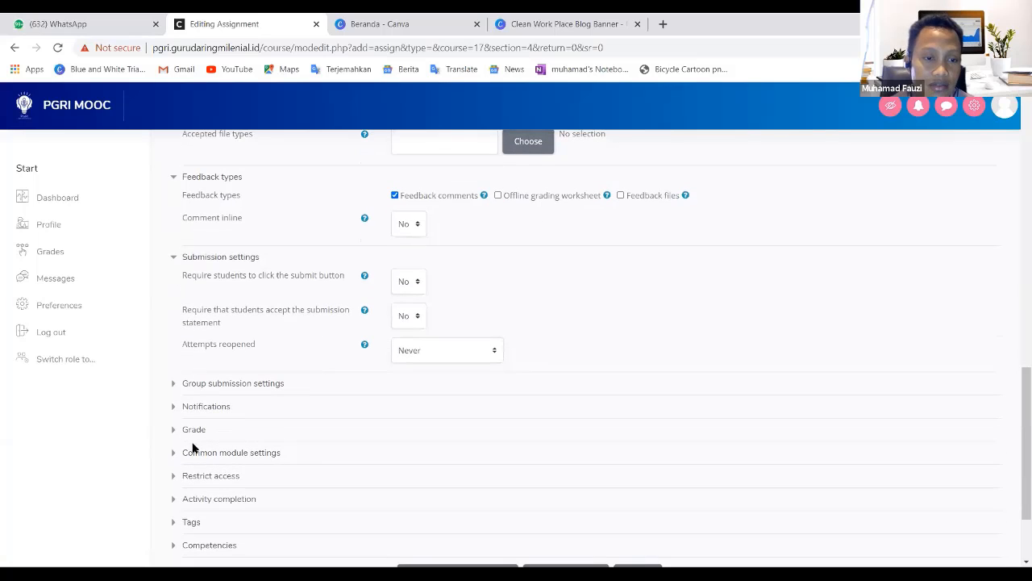
scroll(242, 361, down, 1)
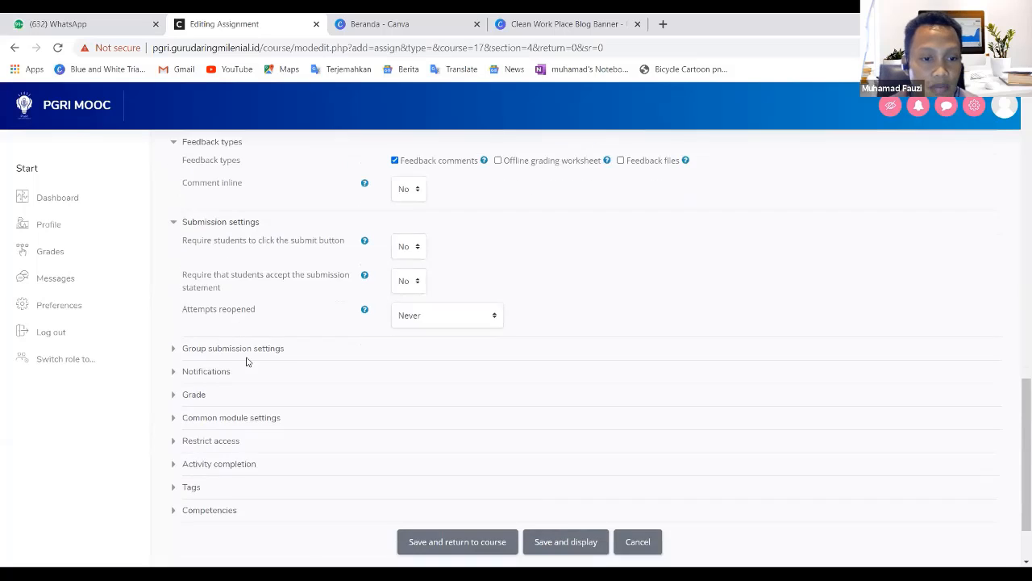
scroll(246, 361, down, 1)
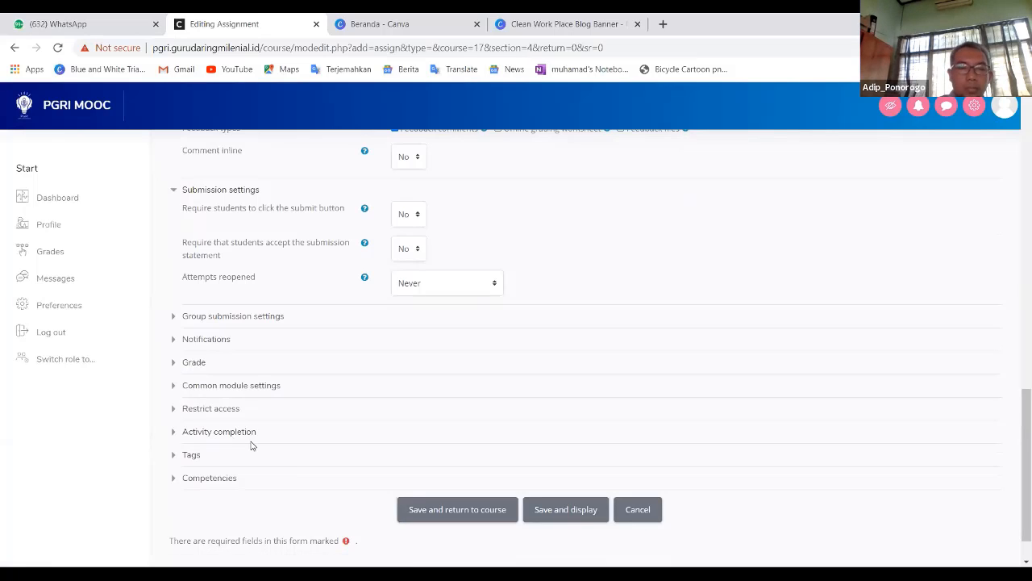
- Set Activity completion tracking to Show activity as complete when conditions are met
click(208, 433)
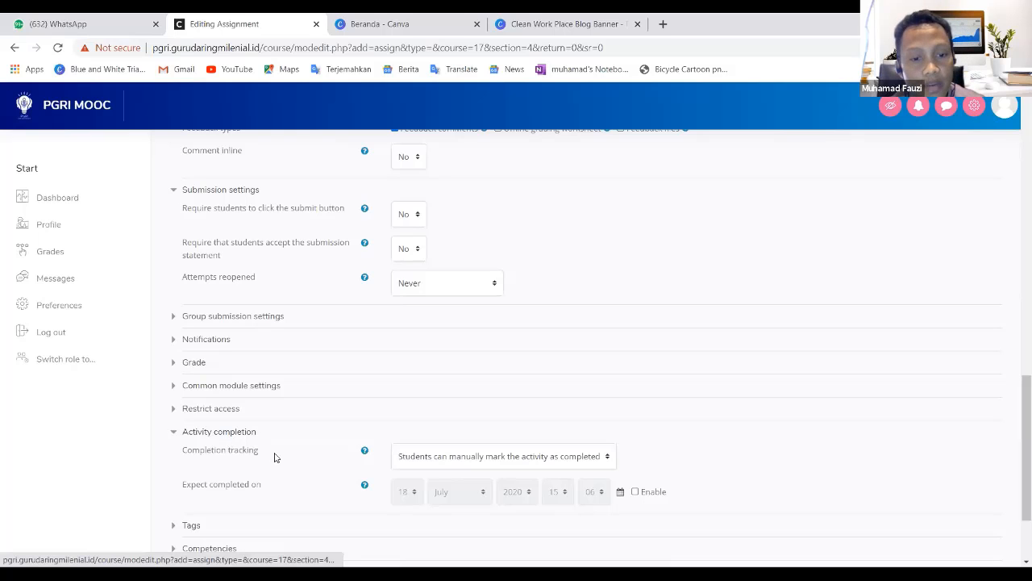
scroll(274, 442, down, 1)
scroll(275, 442, down, 1)
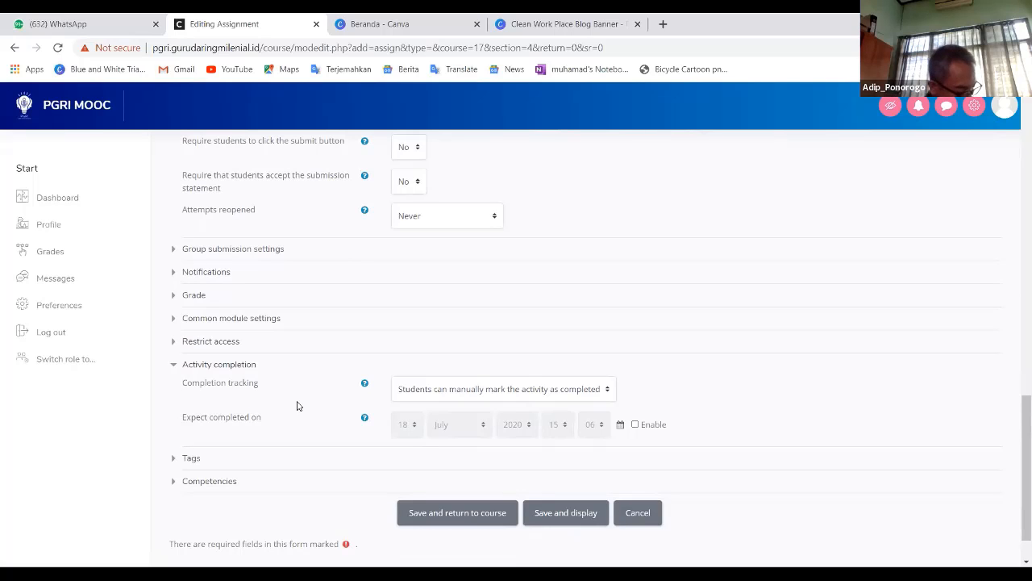
click(609, 390)
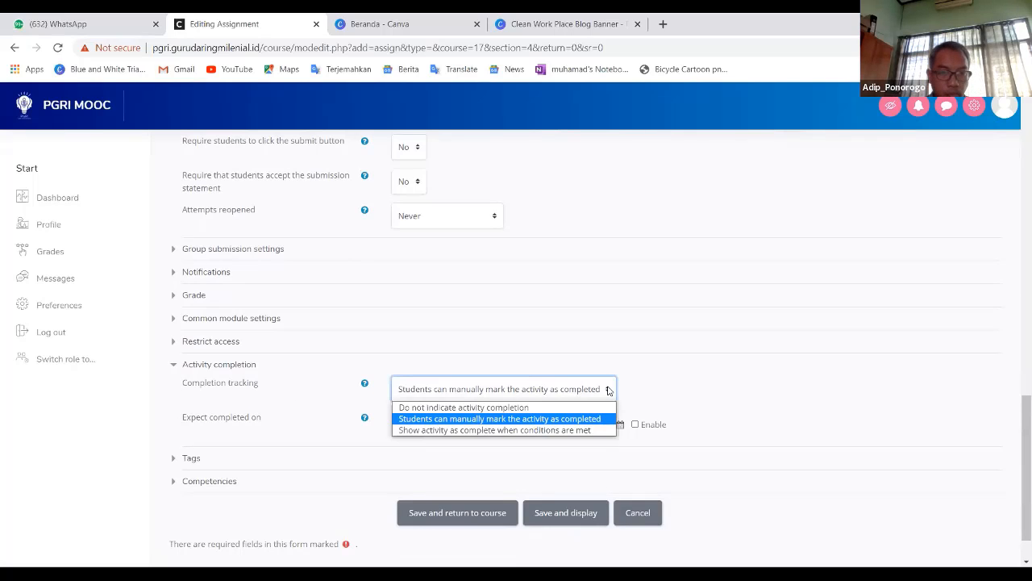
click(462, 431)
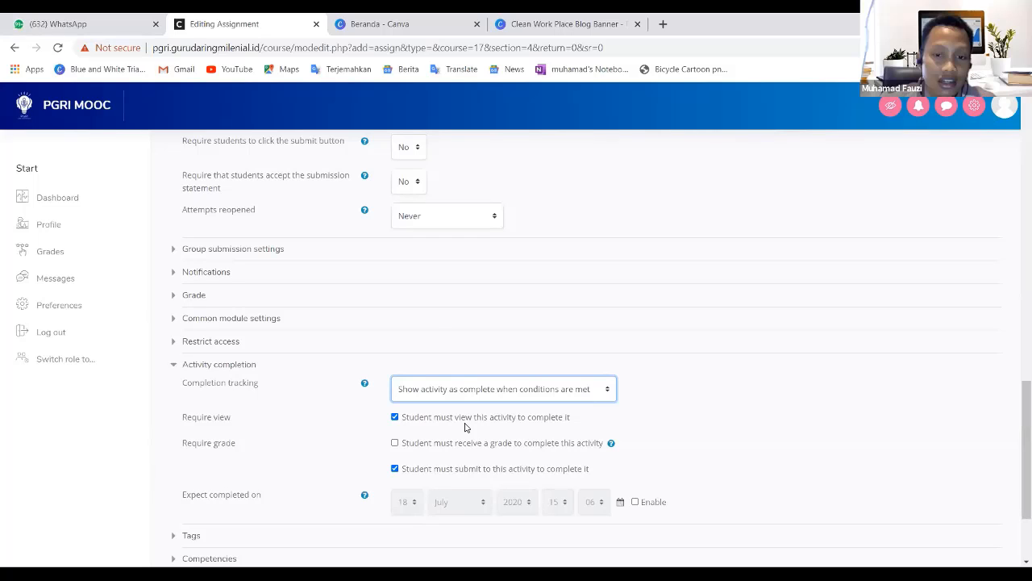
- Require students to view the activity, receive a grade and submit to complete it
click(395, 444)
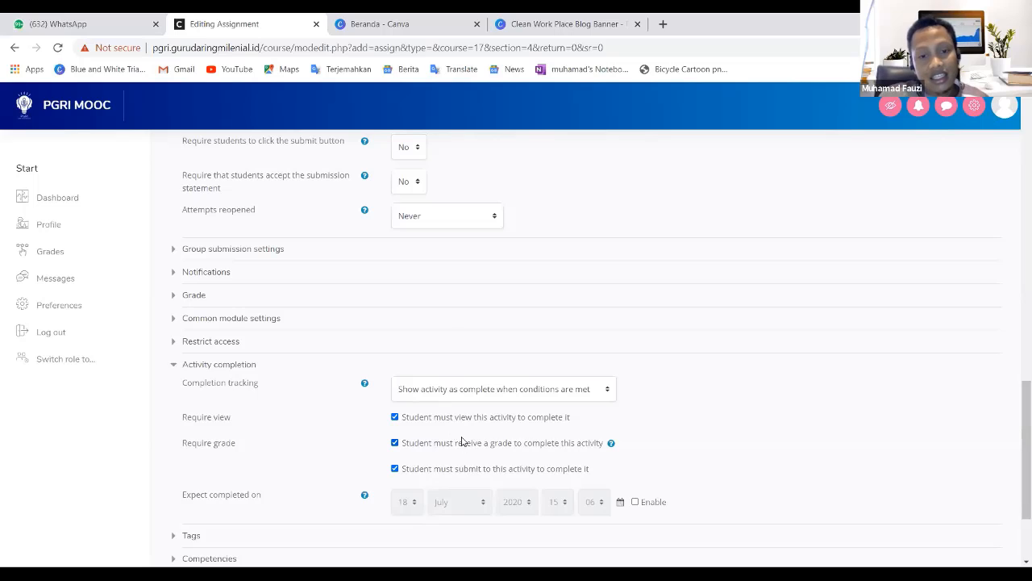
click(394, 442)
click(395, 468)
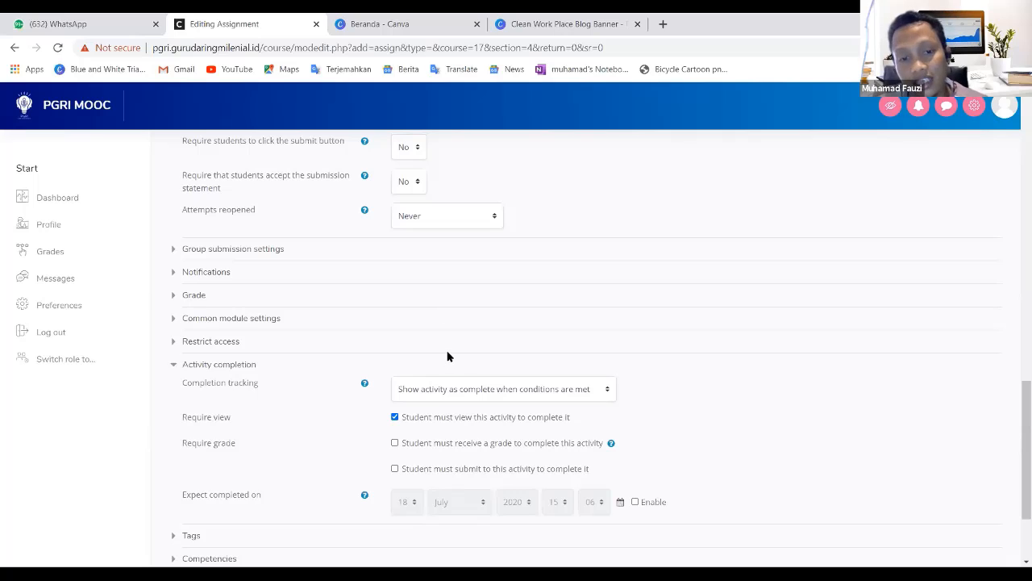
click(395, 418)
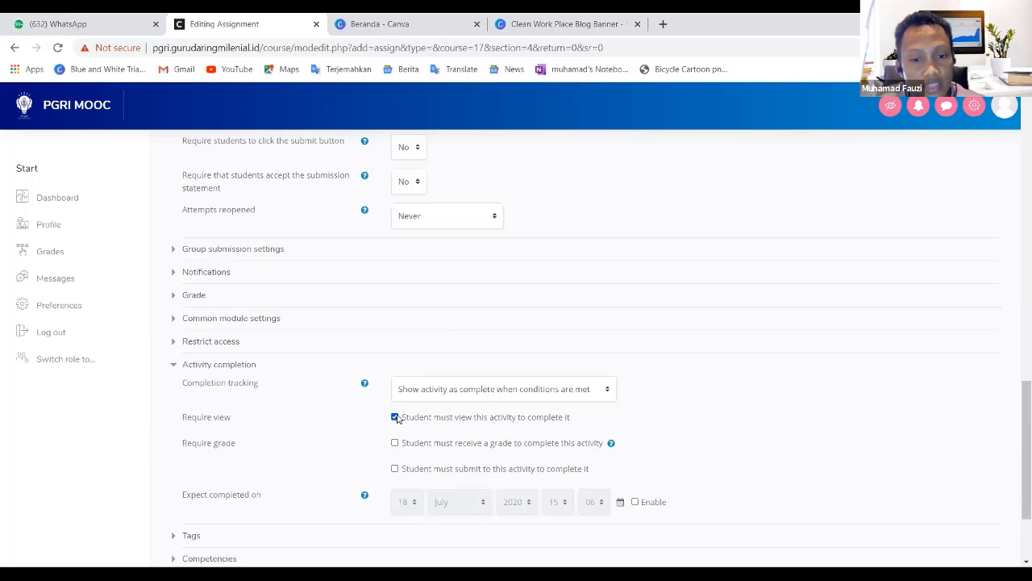
click(395, 444)
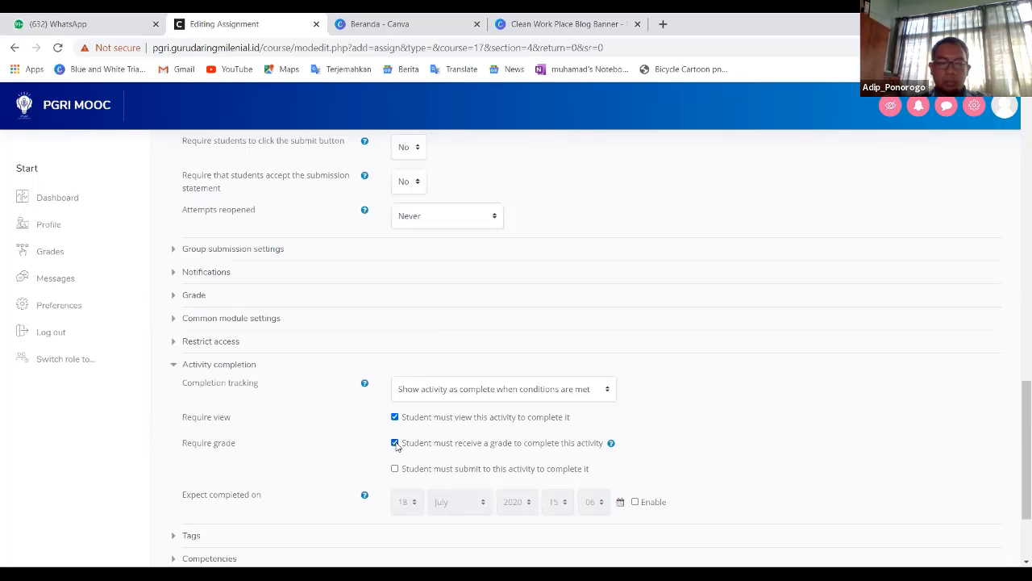
click(395, 468)
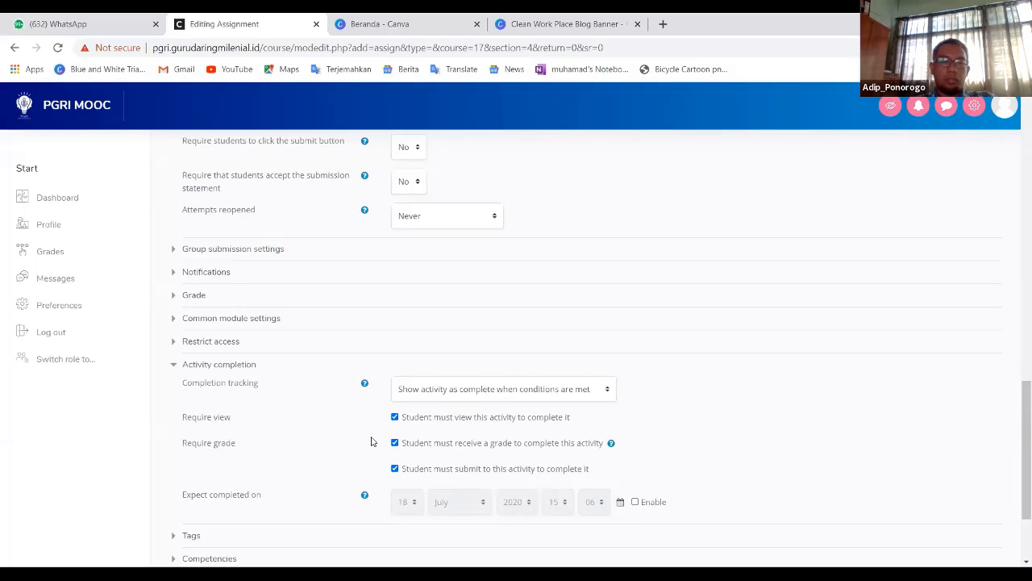
- Add an activity completion access restriction requiring Video Pengayaan to be marked complete
click(395, 443)
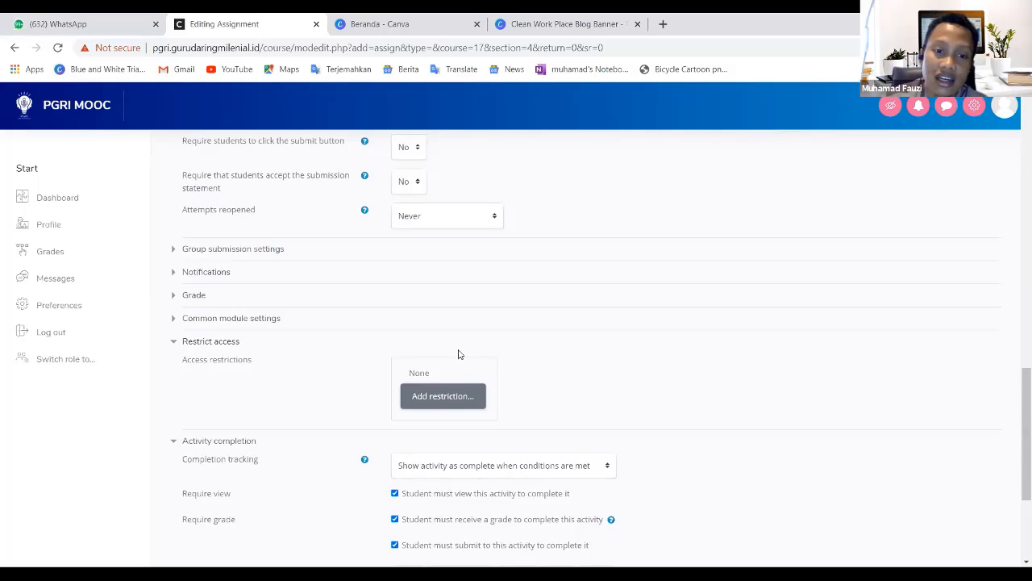
click(426, 401)
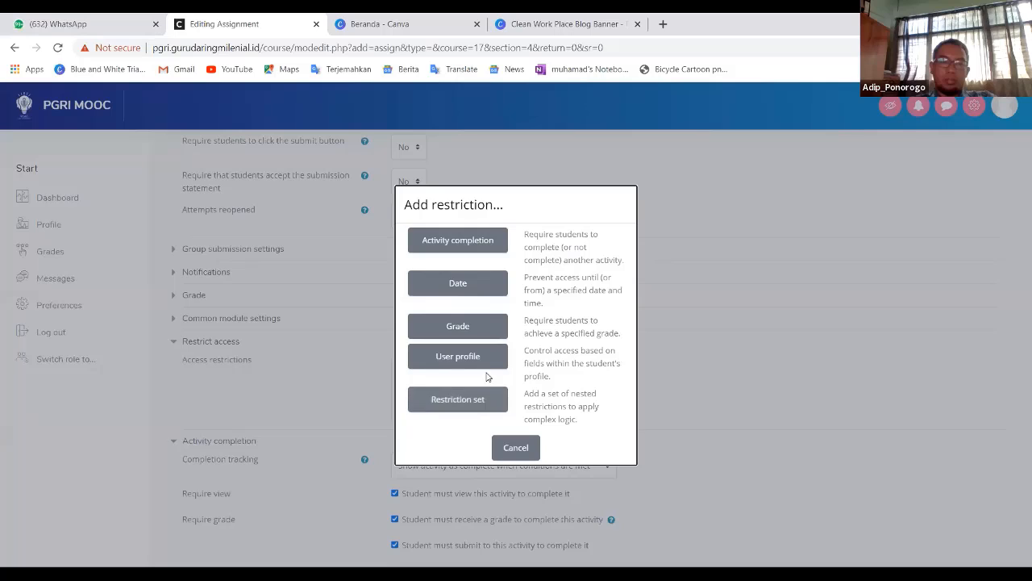
click(464, 248)
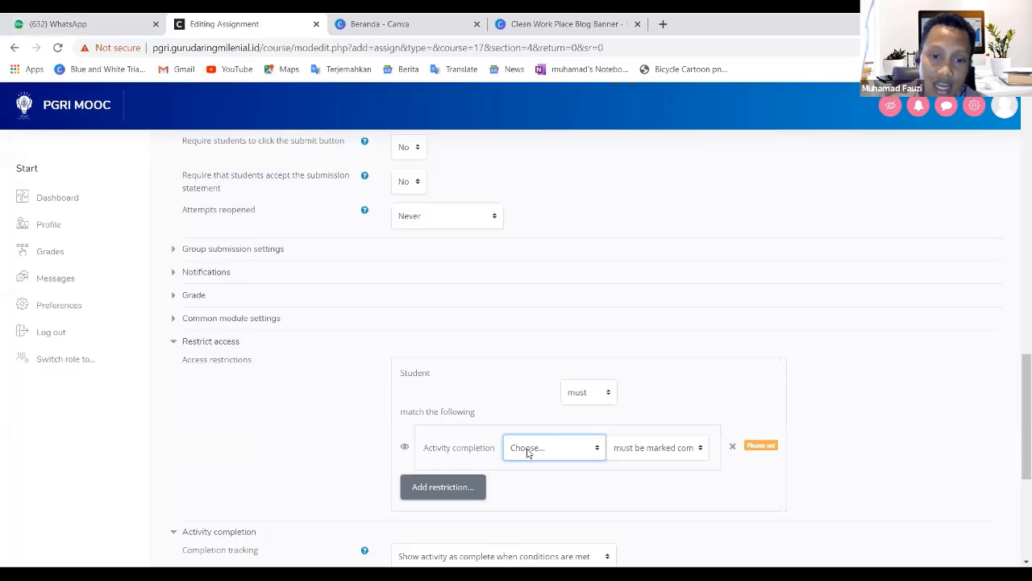
scroll(593, 474, down, 1)
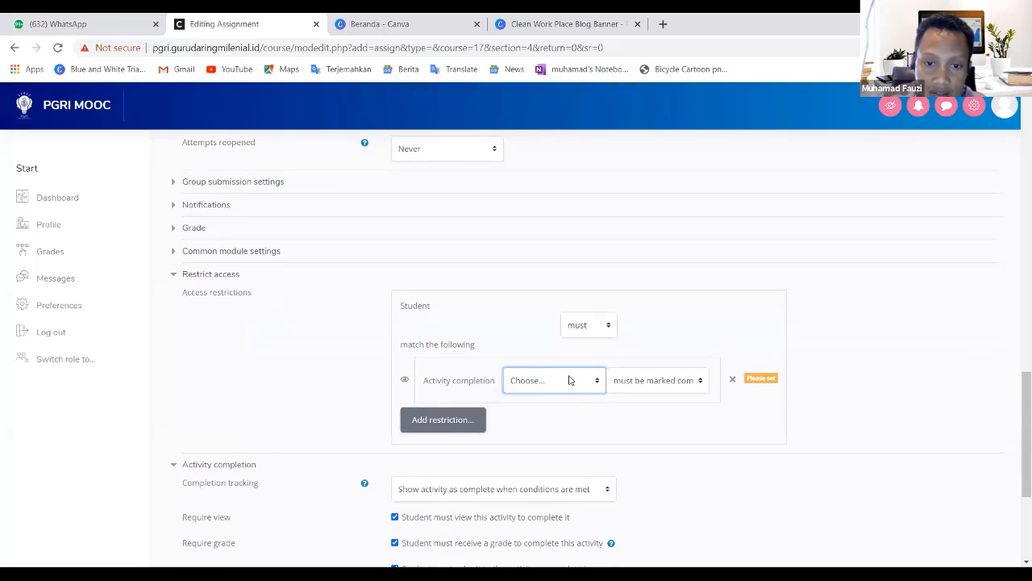
click(595, 388)
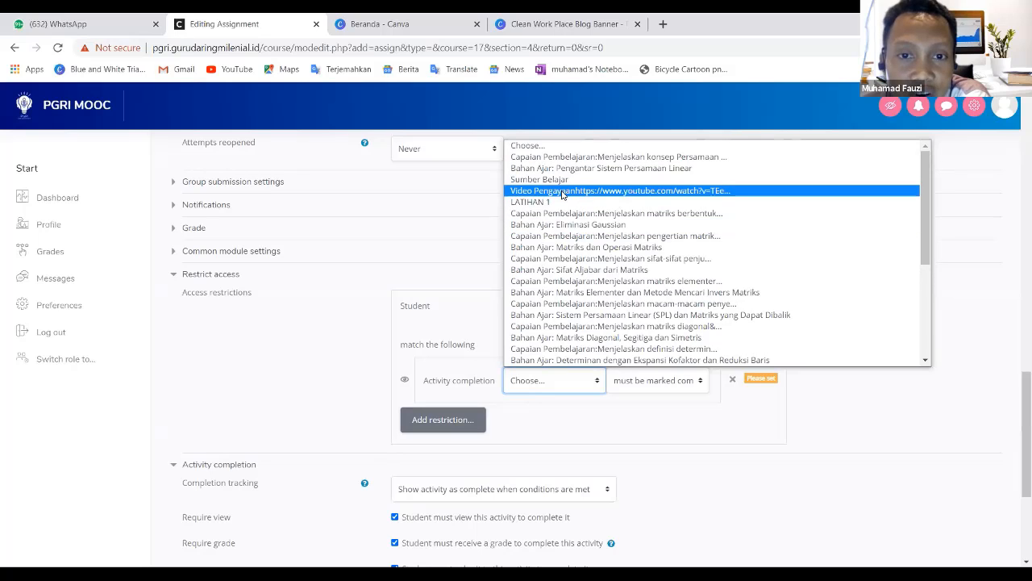
click(562, 192)
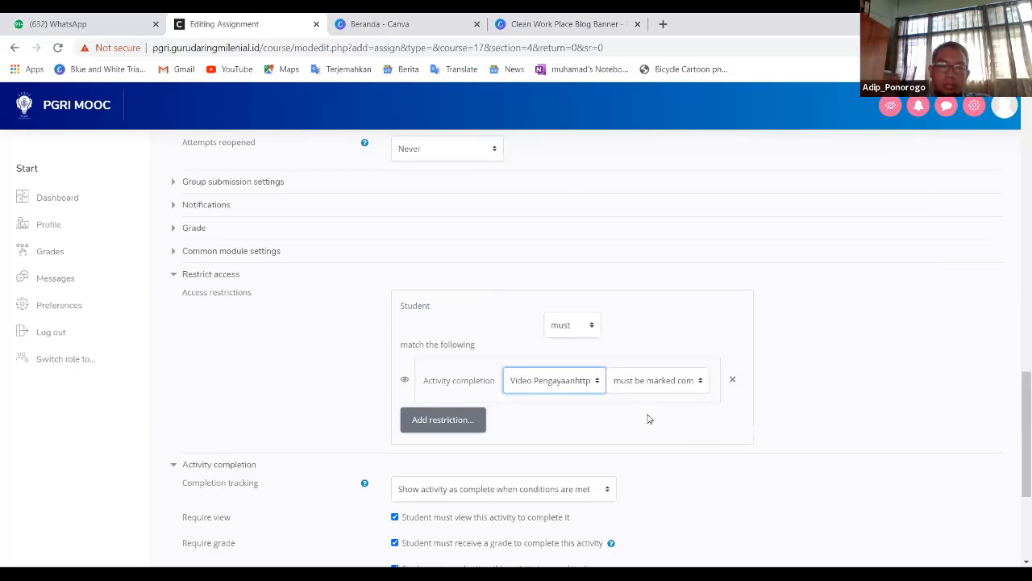
- Add a second activity completion restriction requiring Bahan Ajar: Pengantar Sistem Persamaan Linear to be marked complete
click(442, 420)
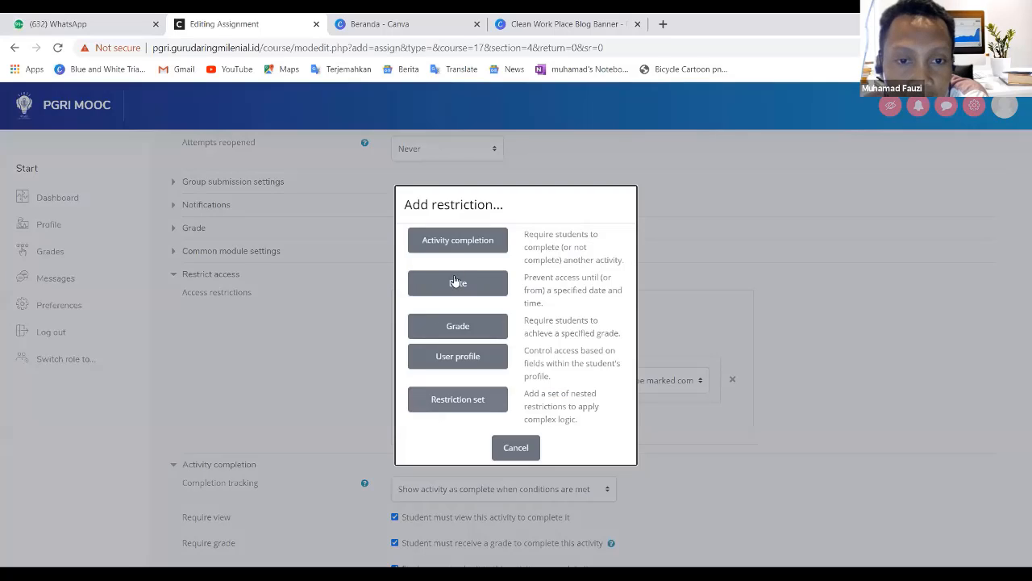
click(461, 241)
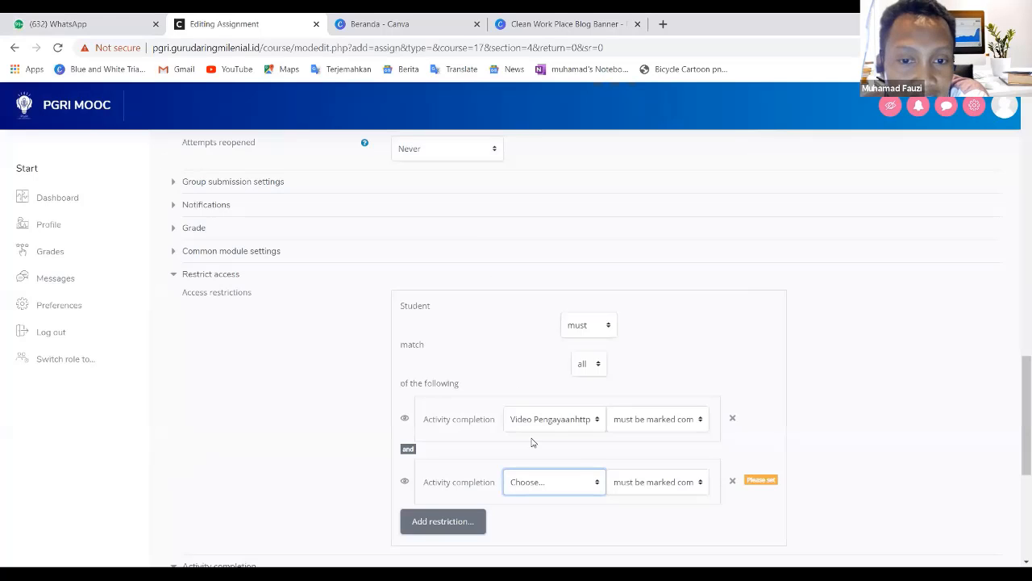
click(595, 482)
scroll(593, 318, up, 1)
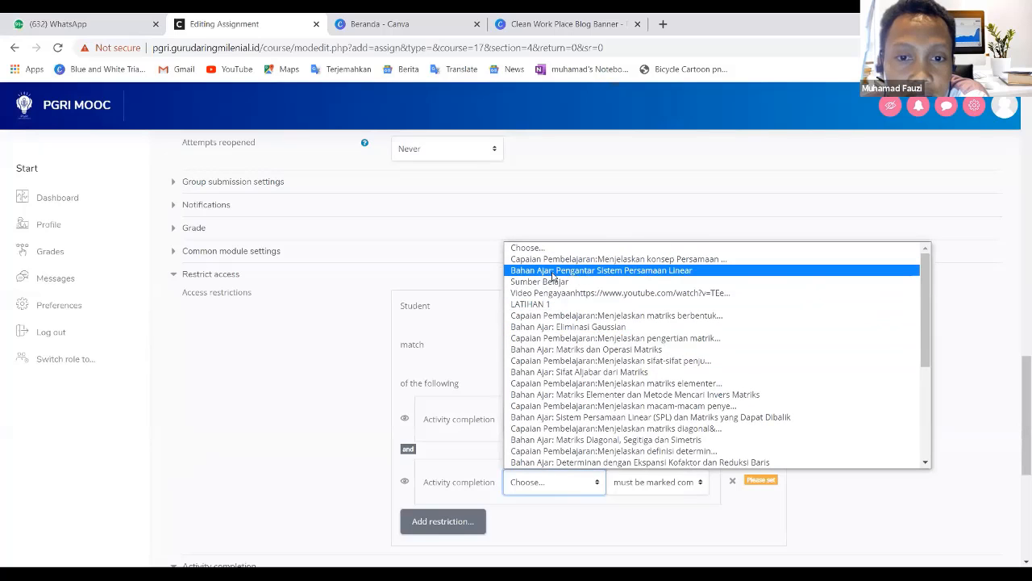
click(594, 272)
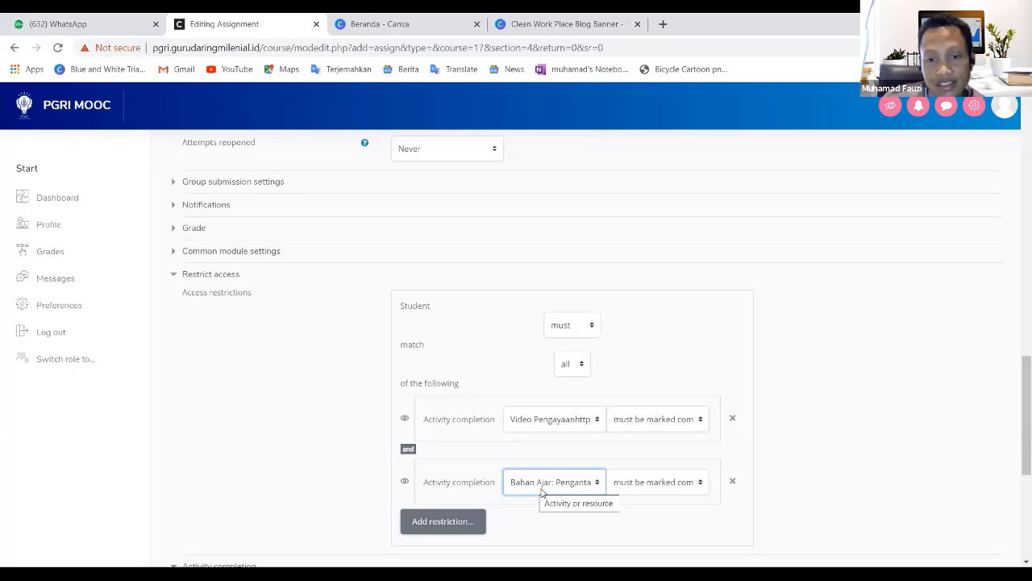
- Try to save the assignment and return to the course
scroll(652, 493, down, 3)
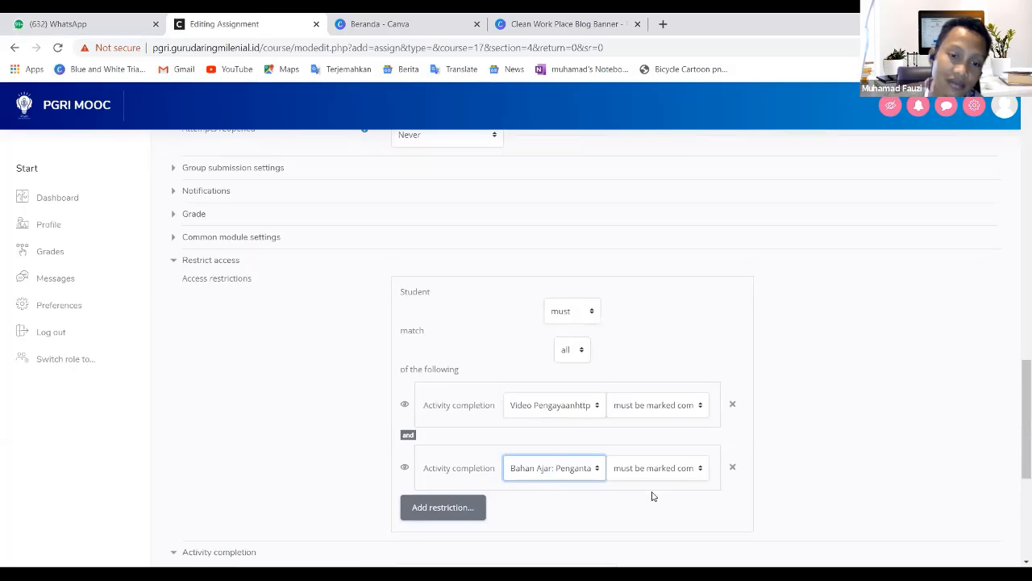
scroll(652, 438, down, 2)
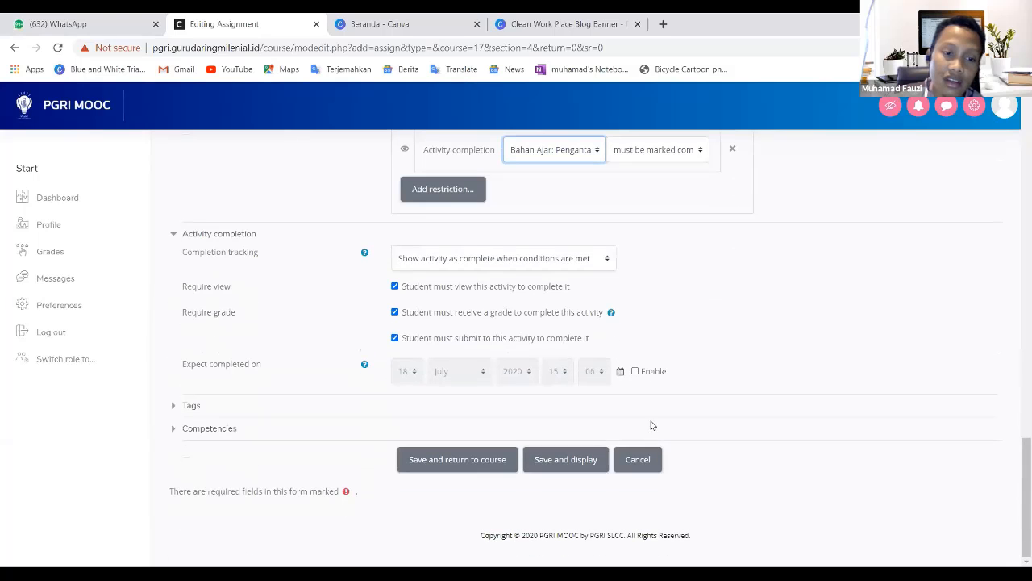
scroll(680, 274, up, 1)
scroll(674, 292, up, 2)
scroll(661, 295, down, 3)
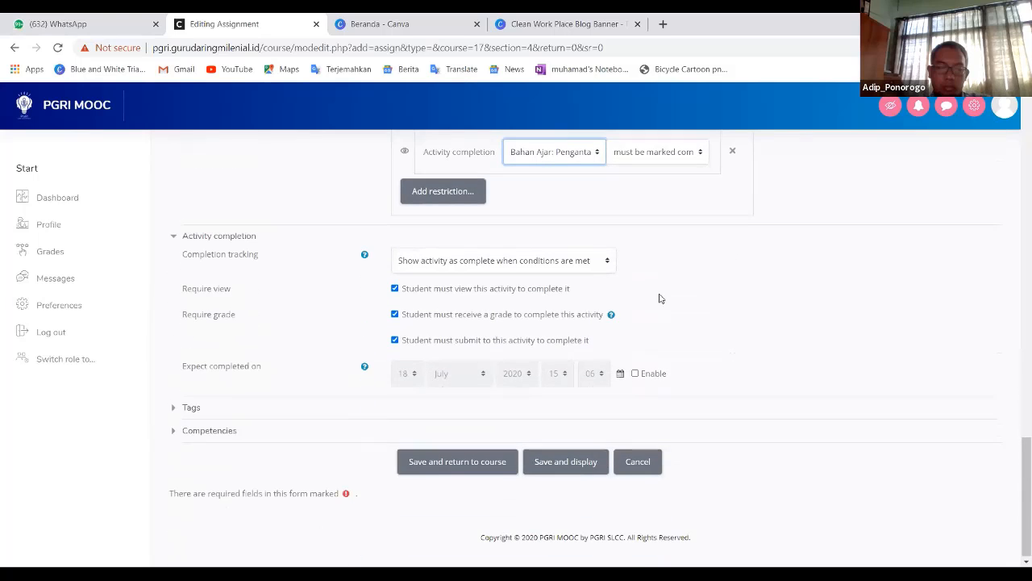
click(437, 463)
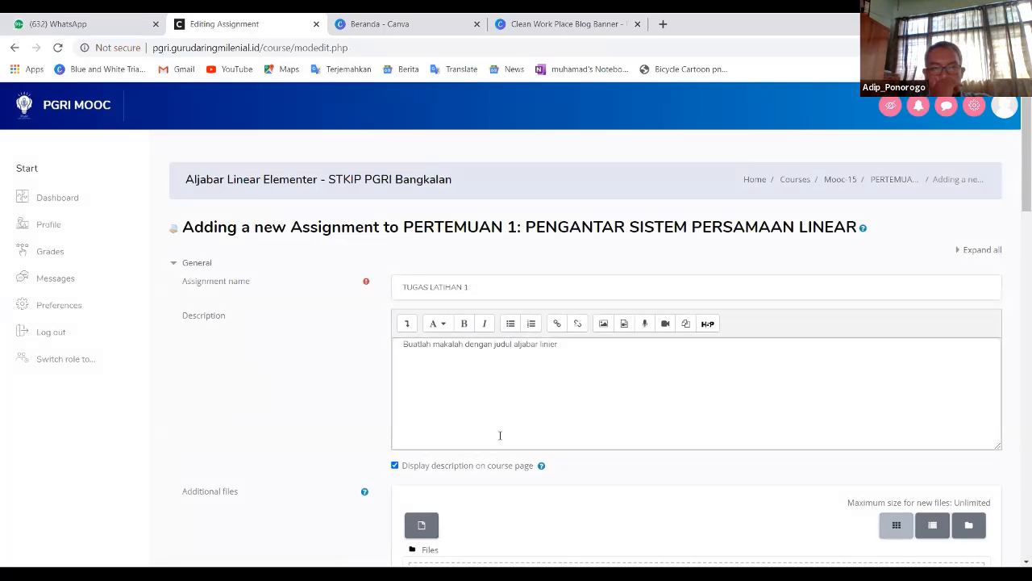
- Review the assignment name, description and availability date settings in the reloaded form
click(498, 286)
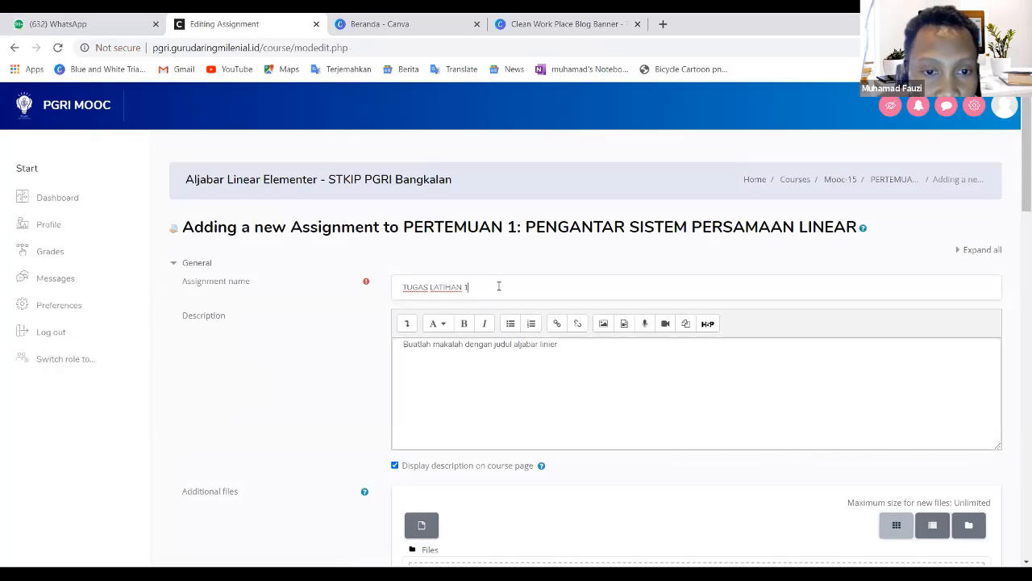
scroll(509, 363, down, 2)
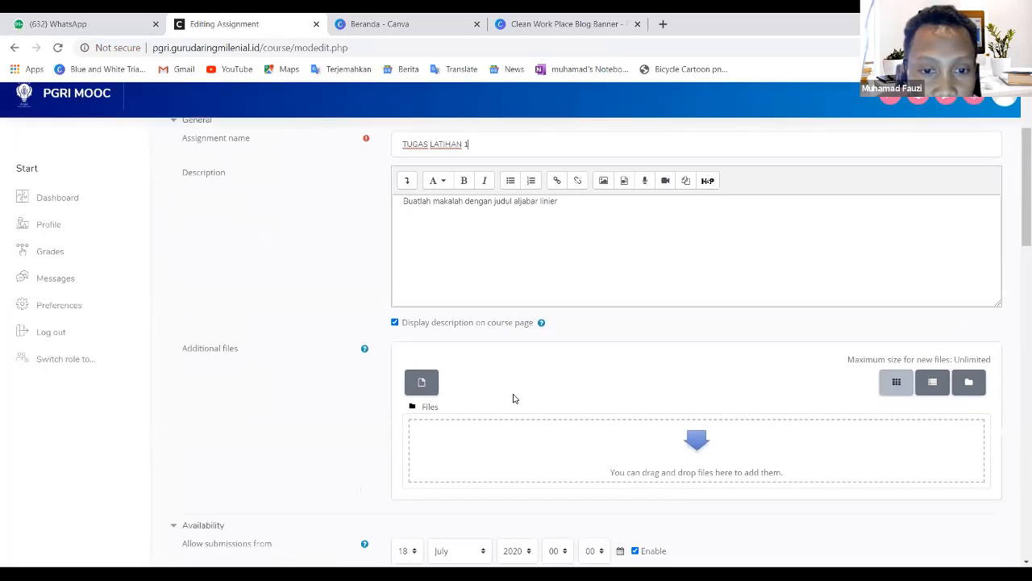
click(521, 264)
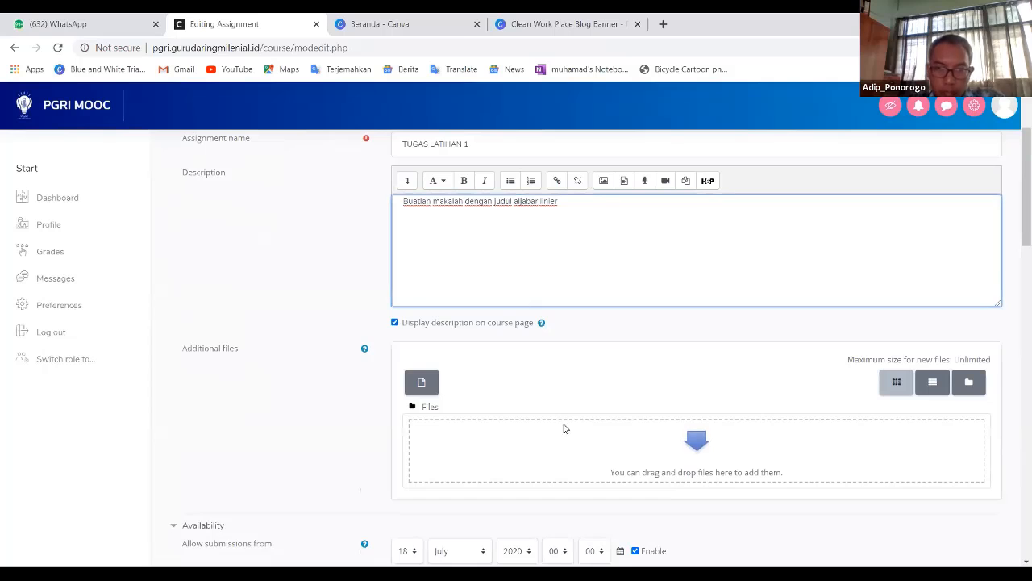
scroll(568, 420, down, 1)
scroll(575, 410, down, 2)
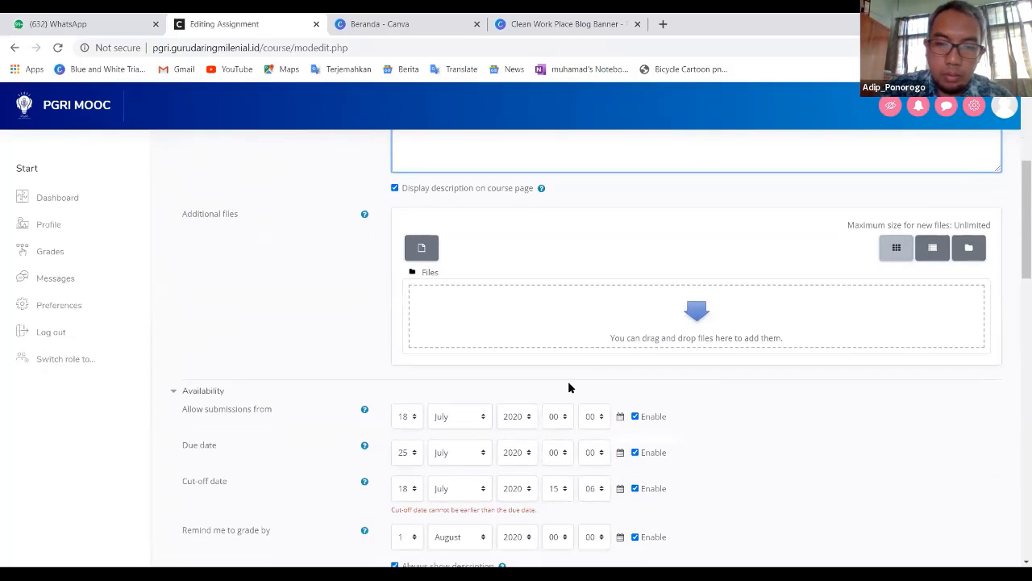
scroll(574, 373, down, 5)
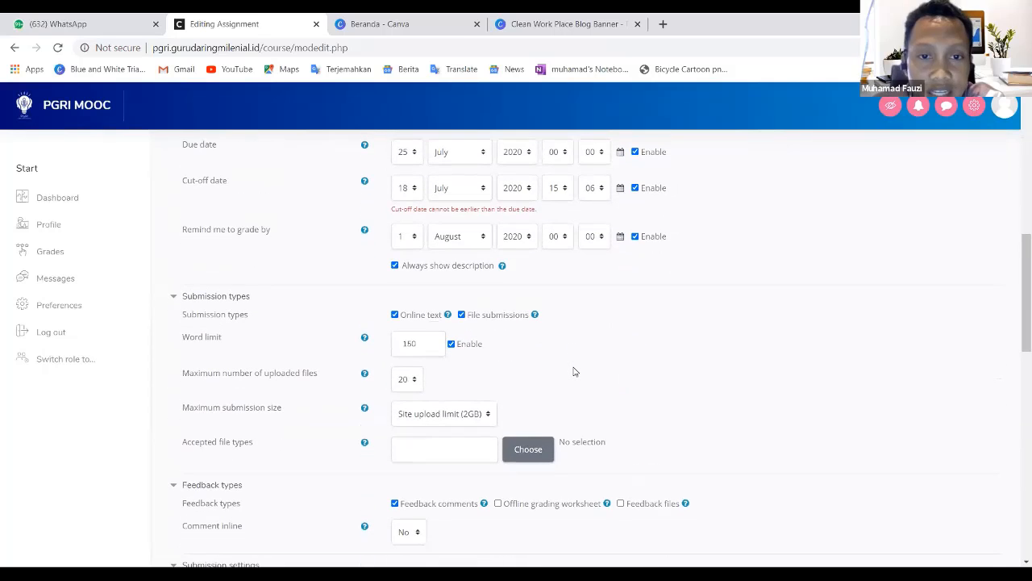
scroll(575, 371, up, 2)
scroll(573, 372, up, 1)
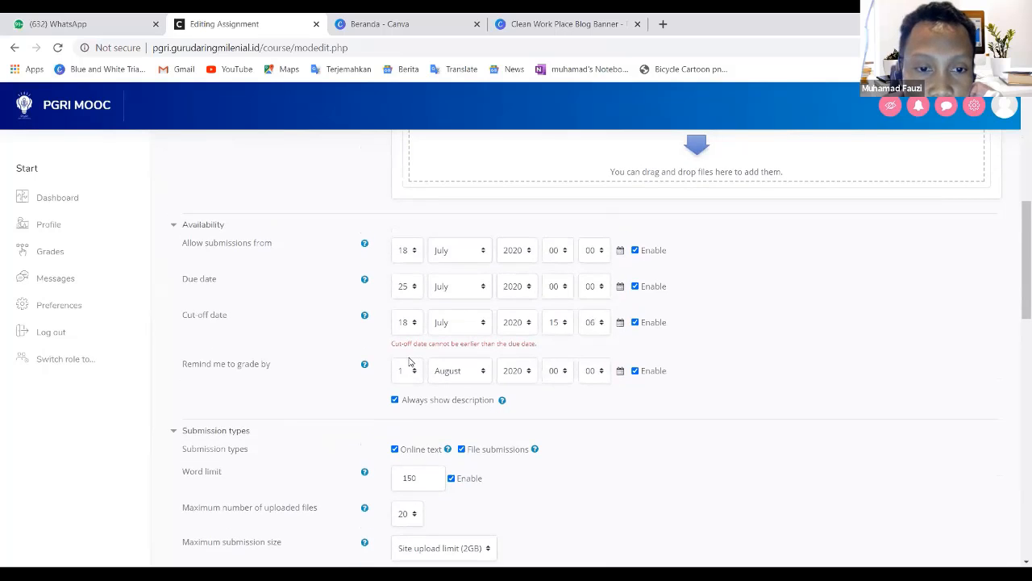
- Disable the Allow submissions from, Due date, Cut-off date and Remind me to grade by dates
click(635, 251)
click(636, 286)
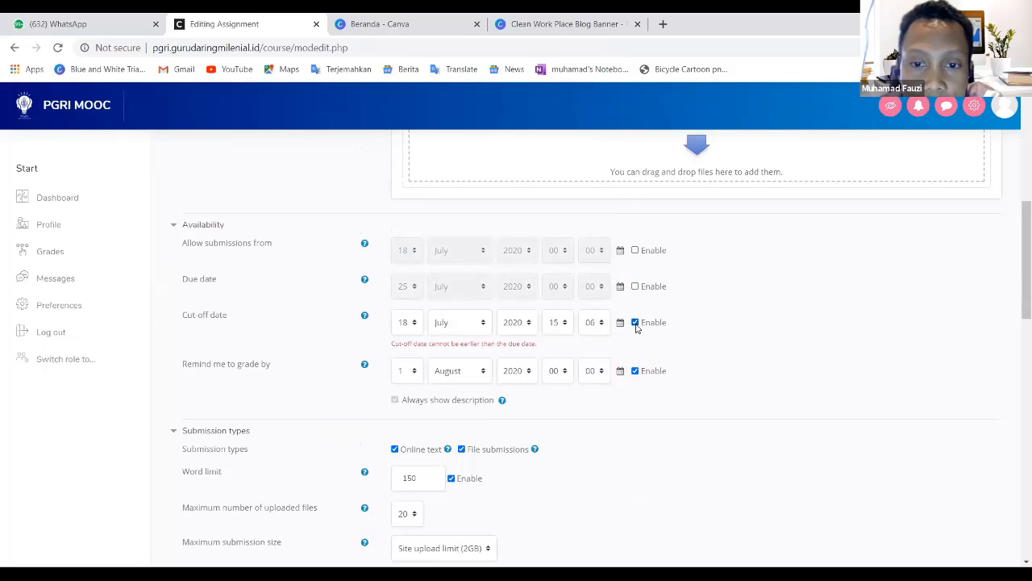
click(634, 323)
click(635, 371)
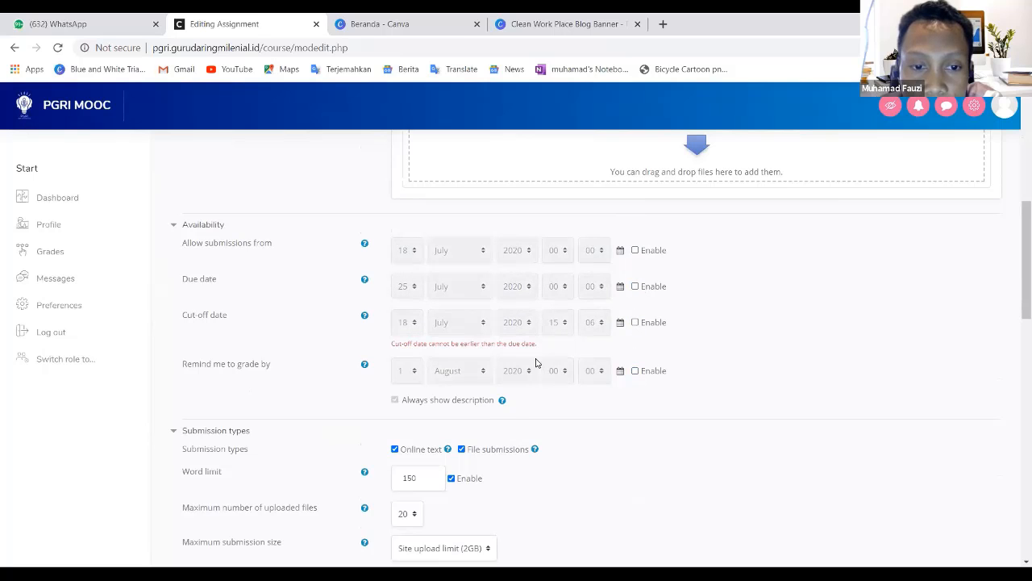
- Save the assignment and return to the course
scroll(519, 429, up, 6)
scroll(518, 428, down, 15)
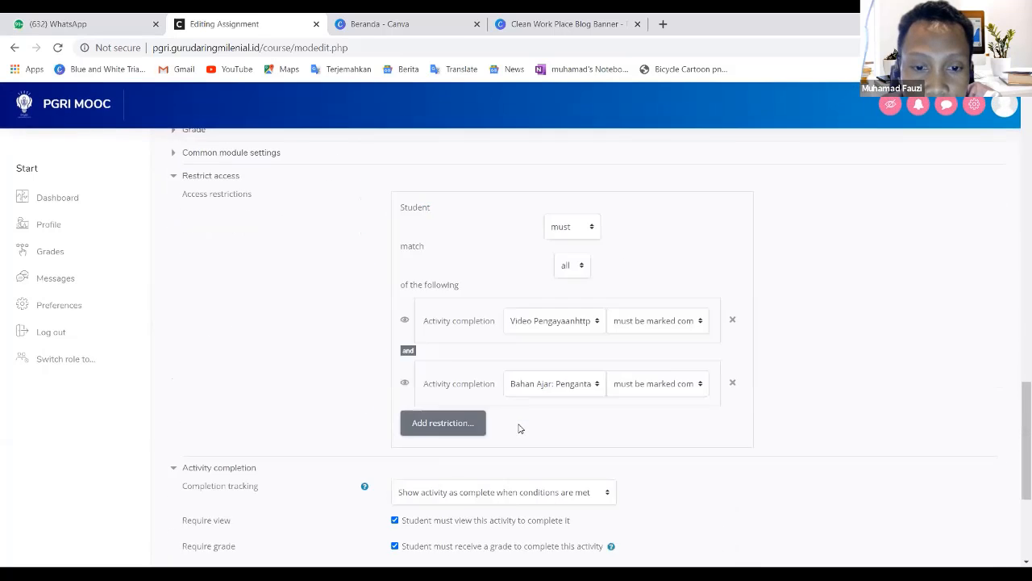
scroll(518, 428, down, 3)
click(486, 467)
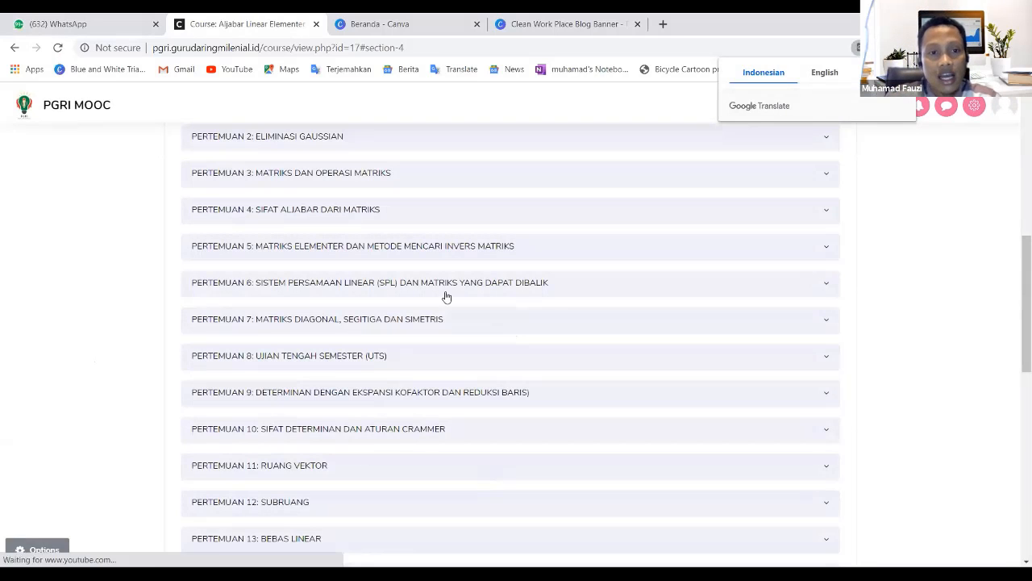
- Open the PERTEMUAN 1 section and inspect the TUGAS LATIHAN 1 entry and its restrictions
scroll(443, 267, up, 2)
click(280, 245)
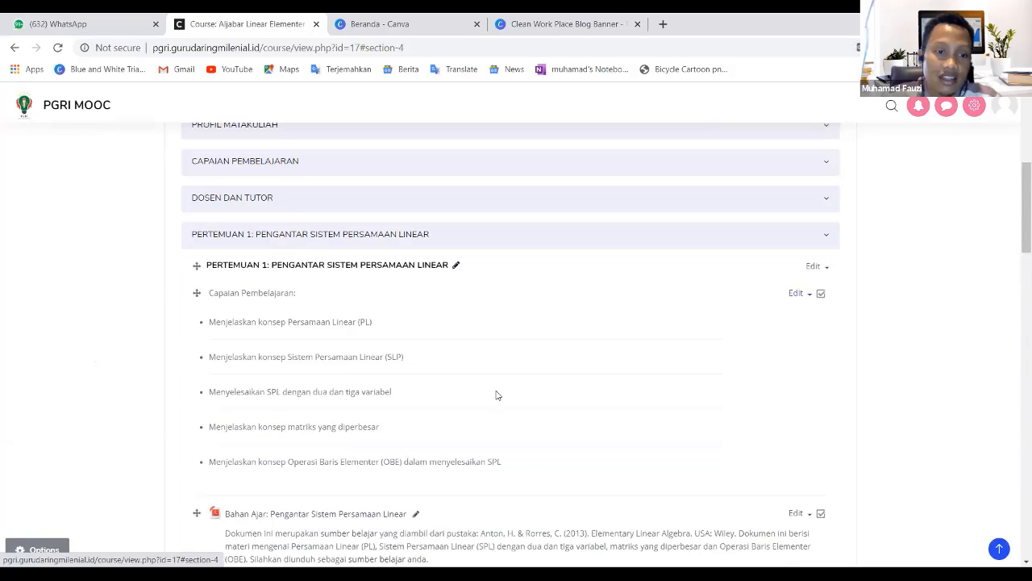
scroll(497, 395, down, 12)
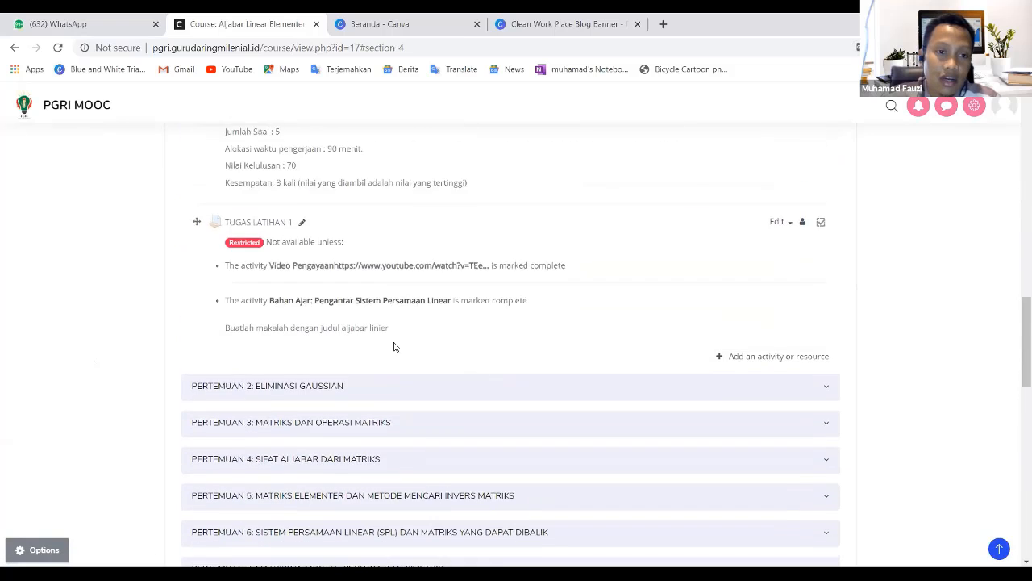
scroll(338, 331, up, 1)
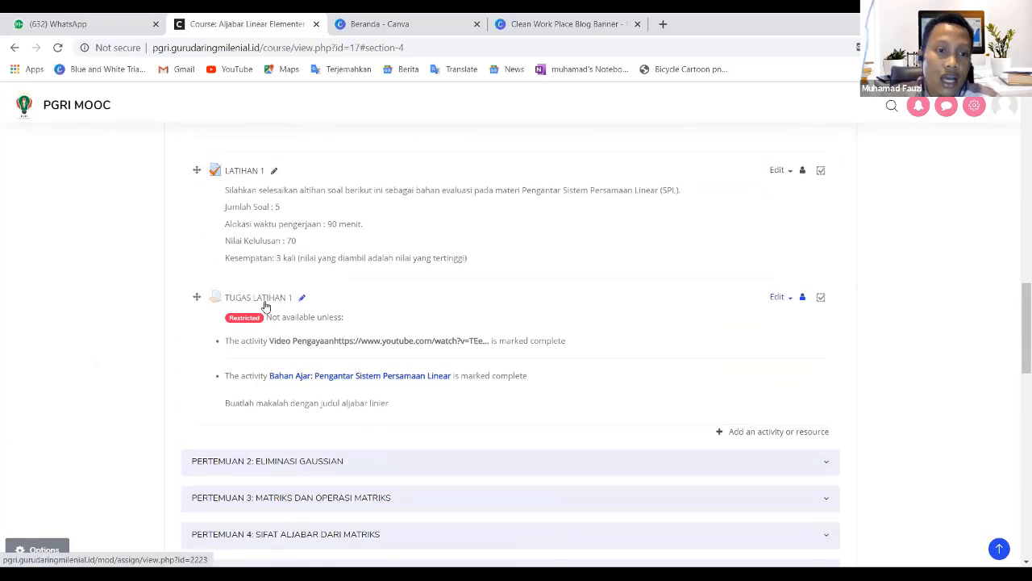